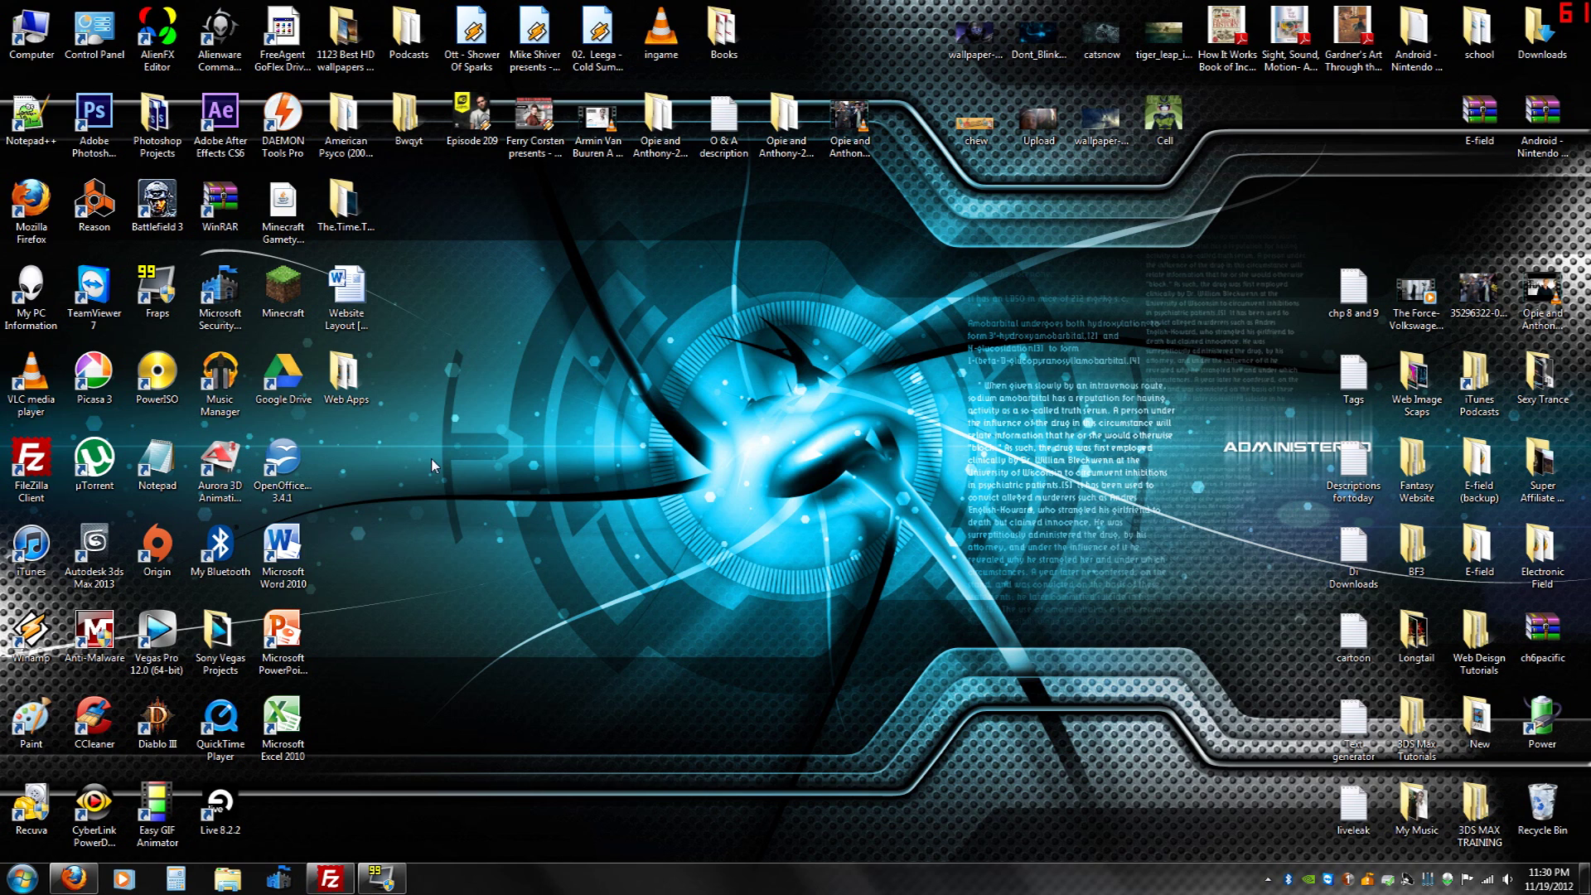
Search Google for 'open office' in Firefox
{"action": "left_click", "coordinate": [284, 464]}
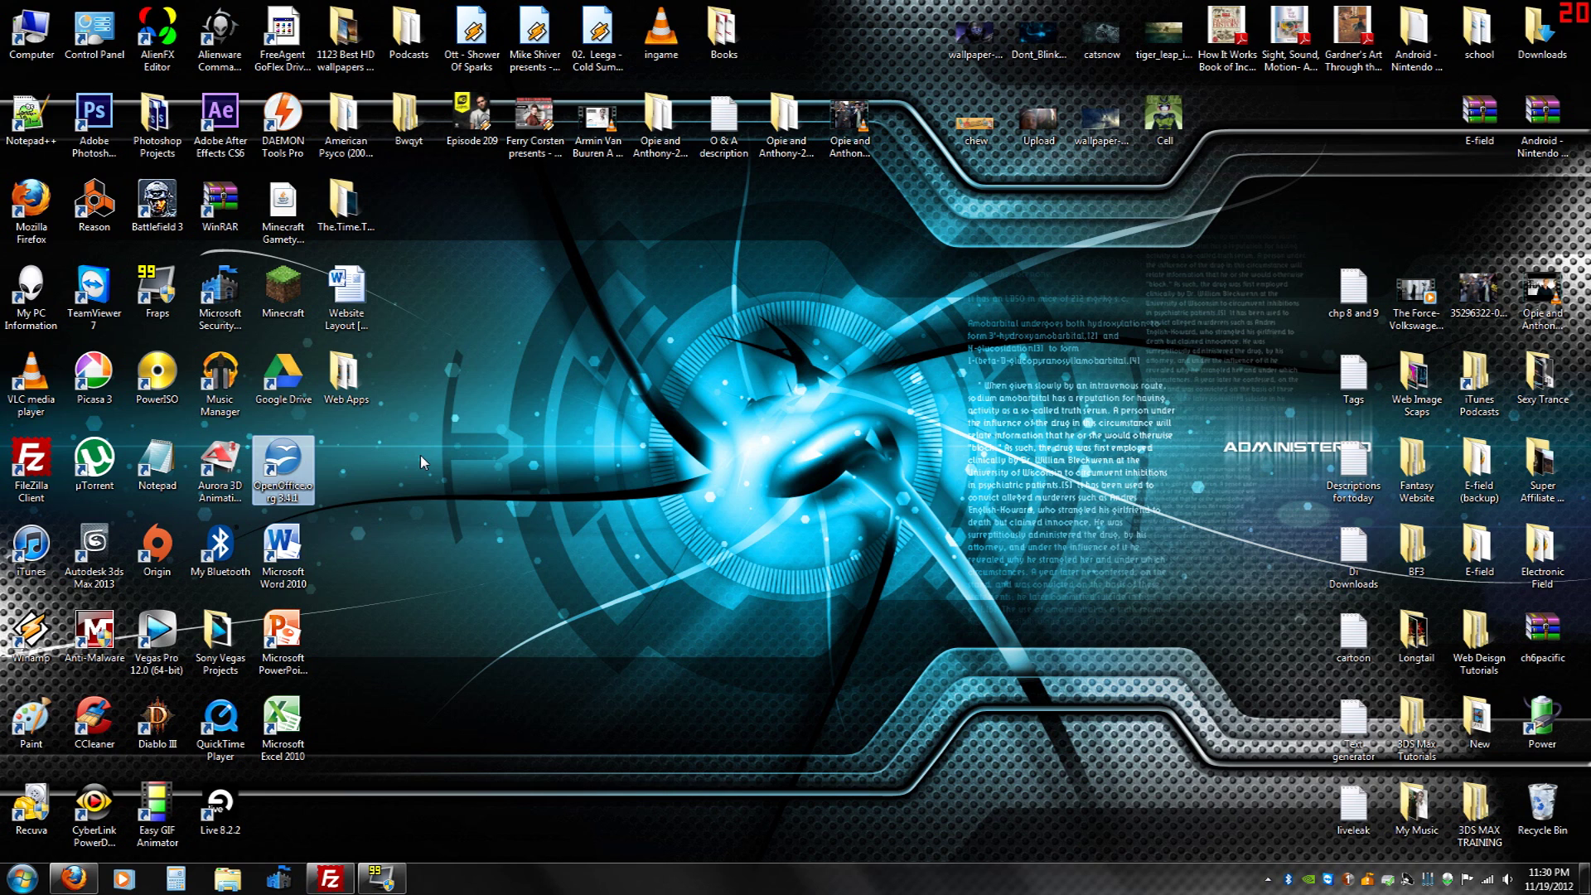
{"action": "key", "text": "Down"}
{"action": "left_click", "coordinate": [366, 515]}
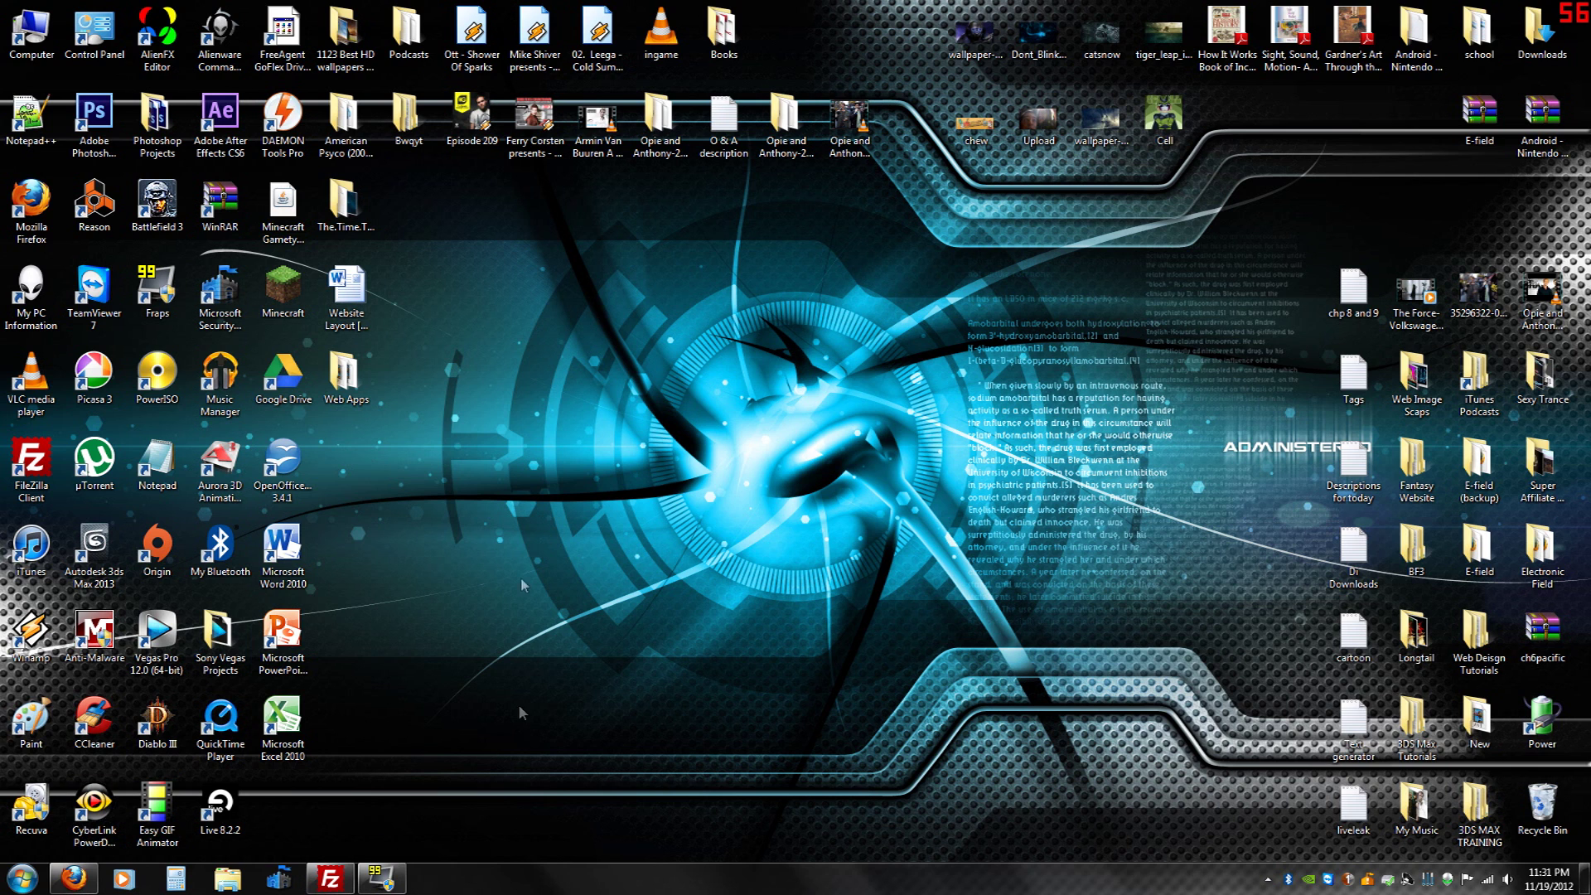
{"action": "left_click", "coordinate": [73, 879]}
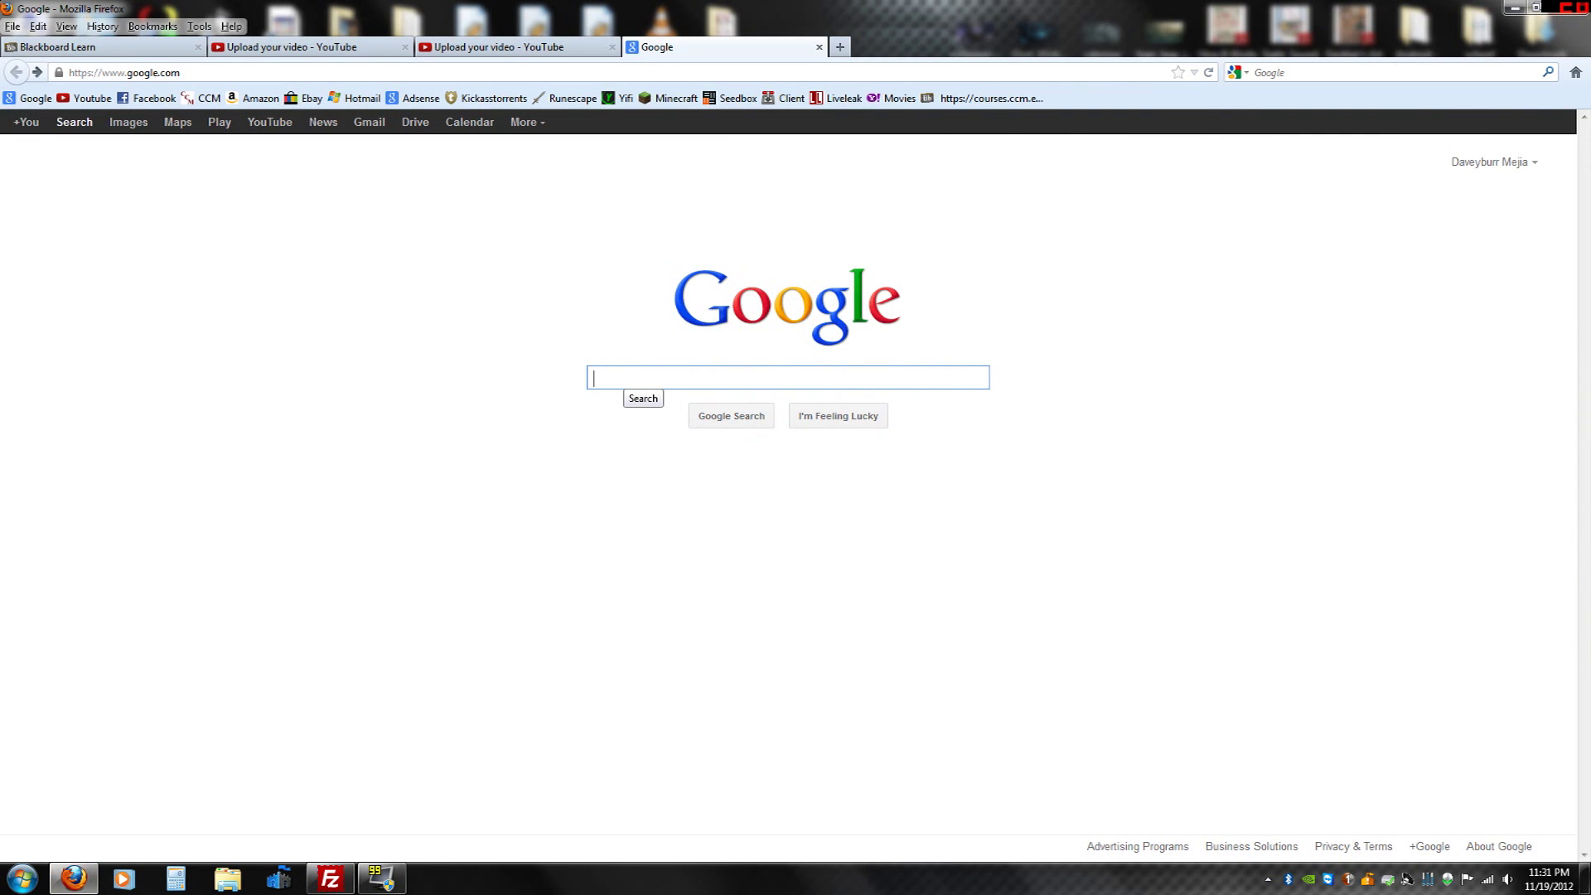
{"action": "type", "text": "offic"}
{"action": "type", "text": "e"}
{"action": "key", "text": "Return"}
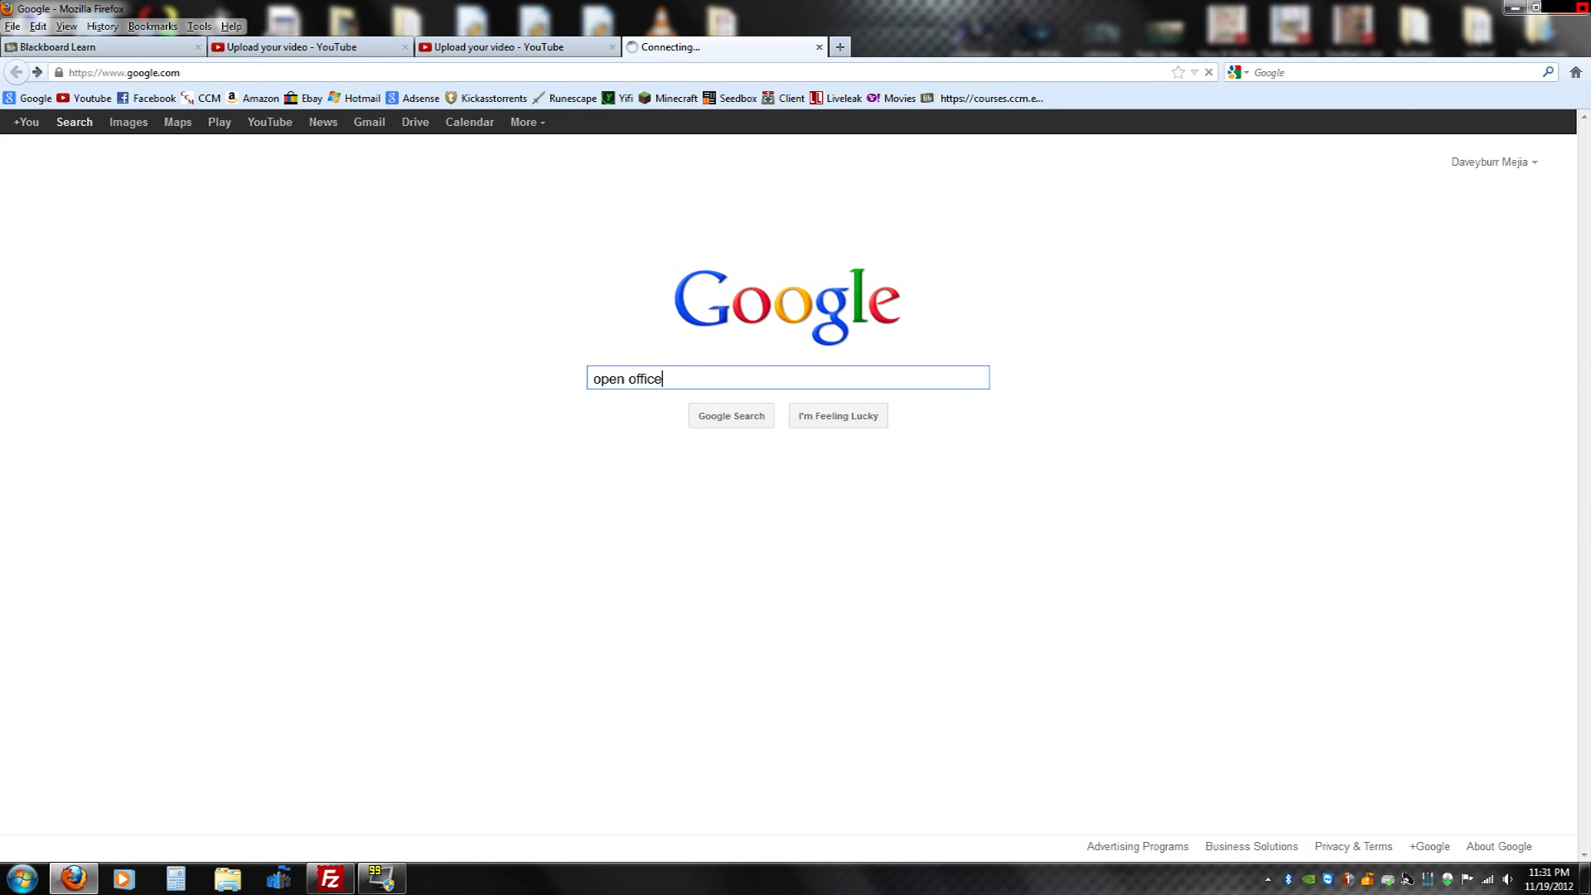
{"action": "left_click", "coordinate": [721, 425]}
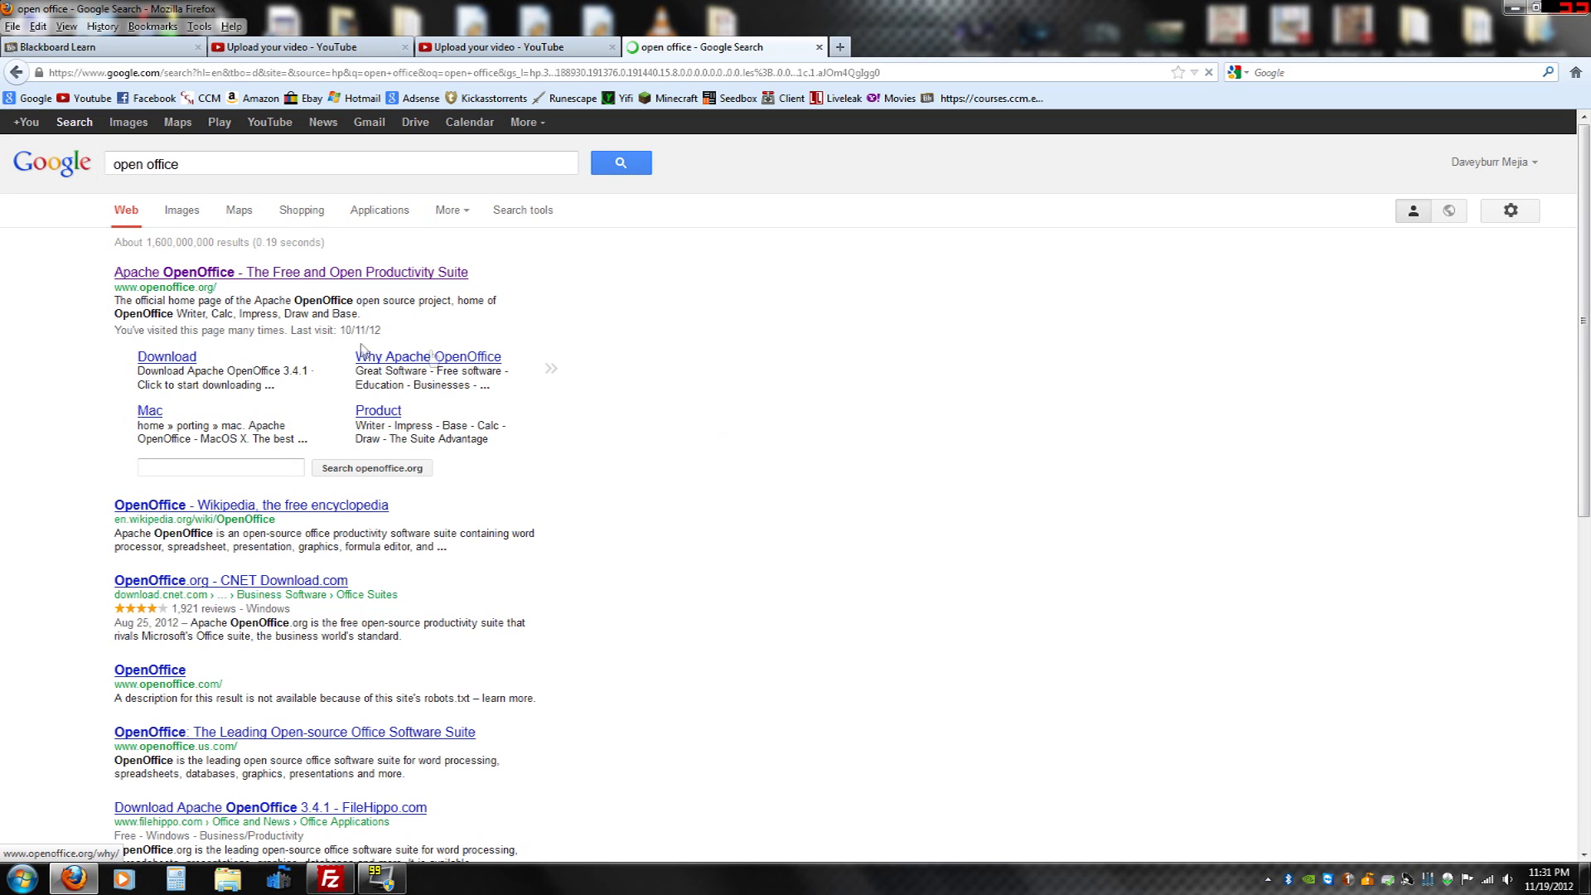
Visit the Apache OpenOffice website, then close its tab and minimize Firefox
{"action": "left_click", "coordinate": [306, 279]}
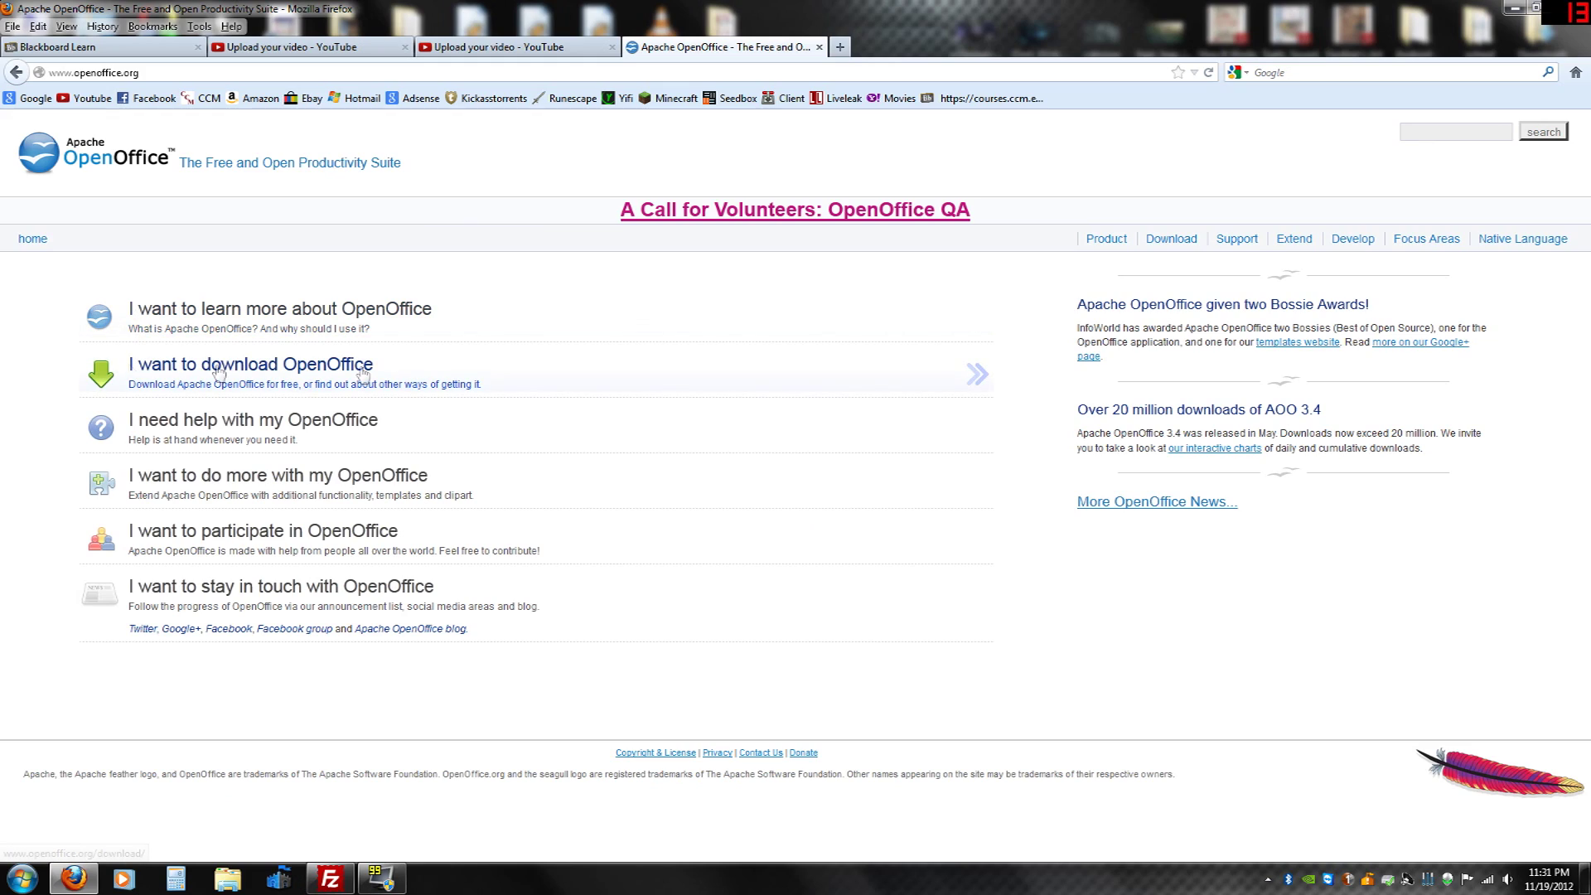
{"action": "left_click", "coordinate": [819, 47]}
{"action": "left_click", "coordinate": [1515, 9]}
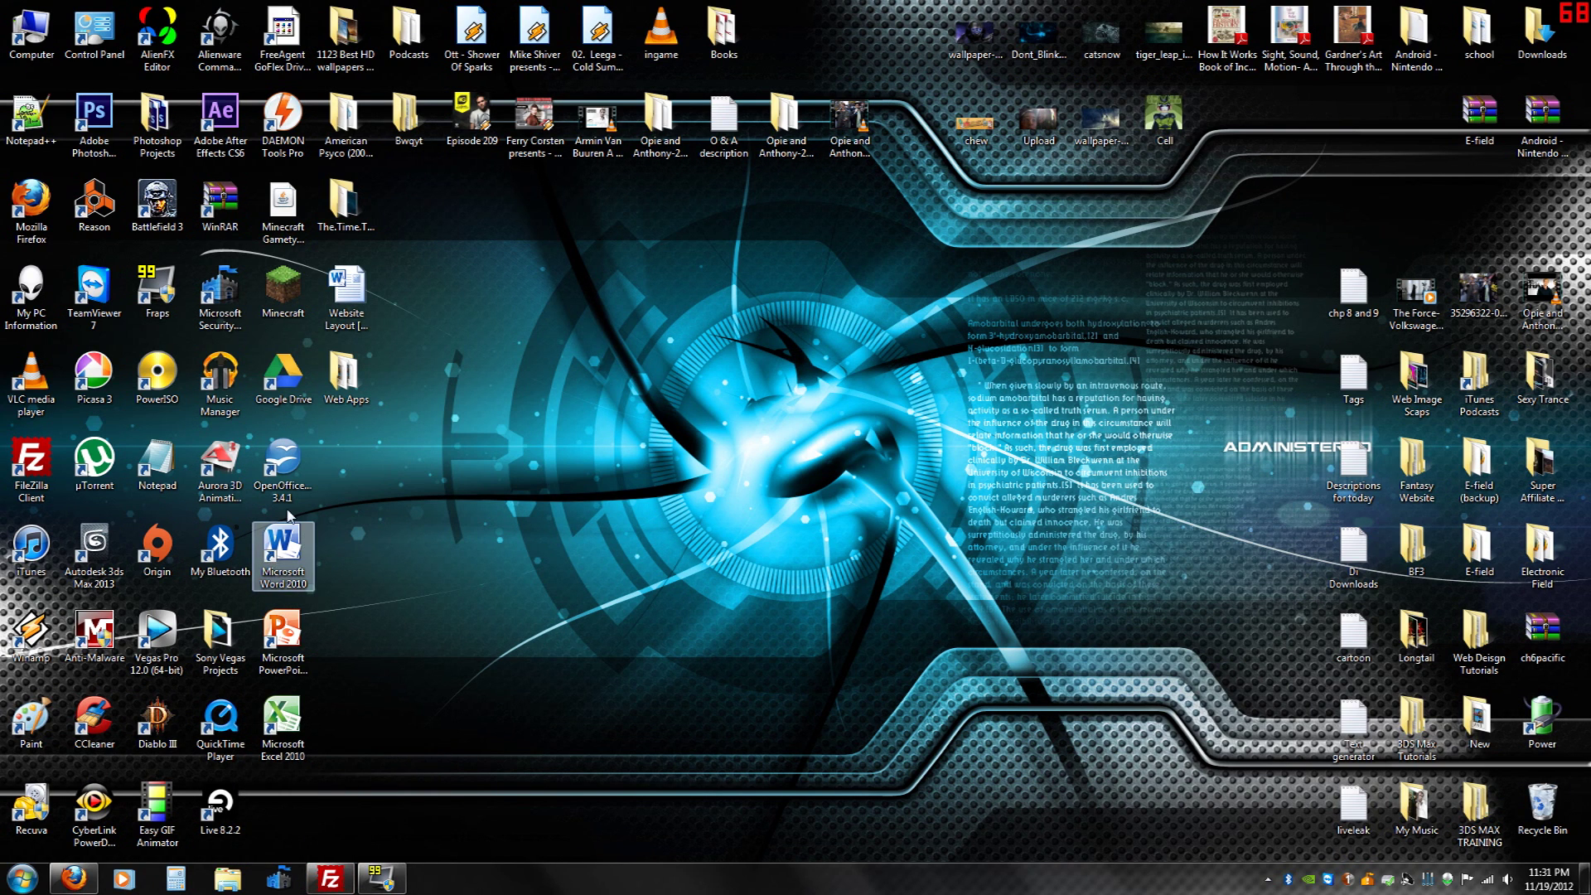
Select the Word 2010, OpenOffice.org 3.4.1 and Excel 2010 desktop shortcuts, then clear the selection
{"action": "left_click", "coordinate": [295, 554]}
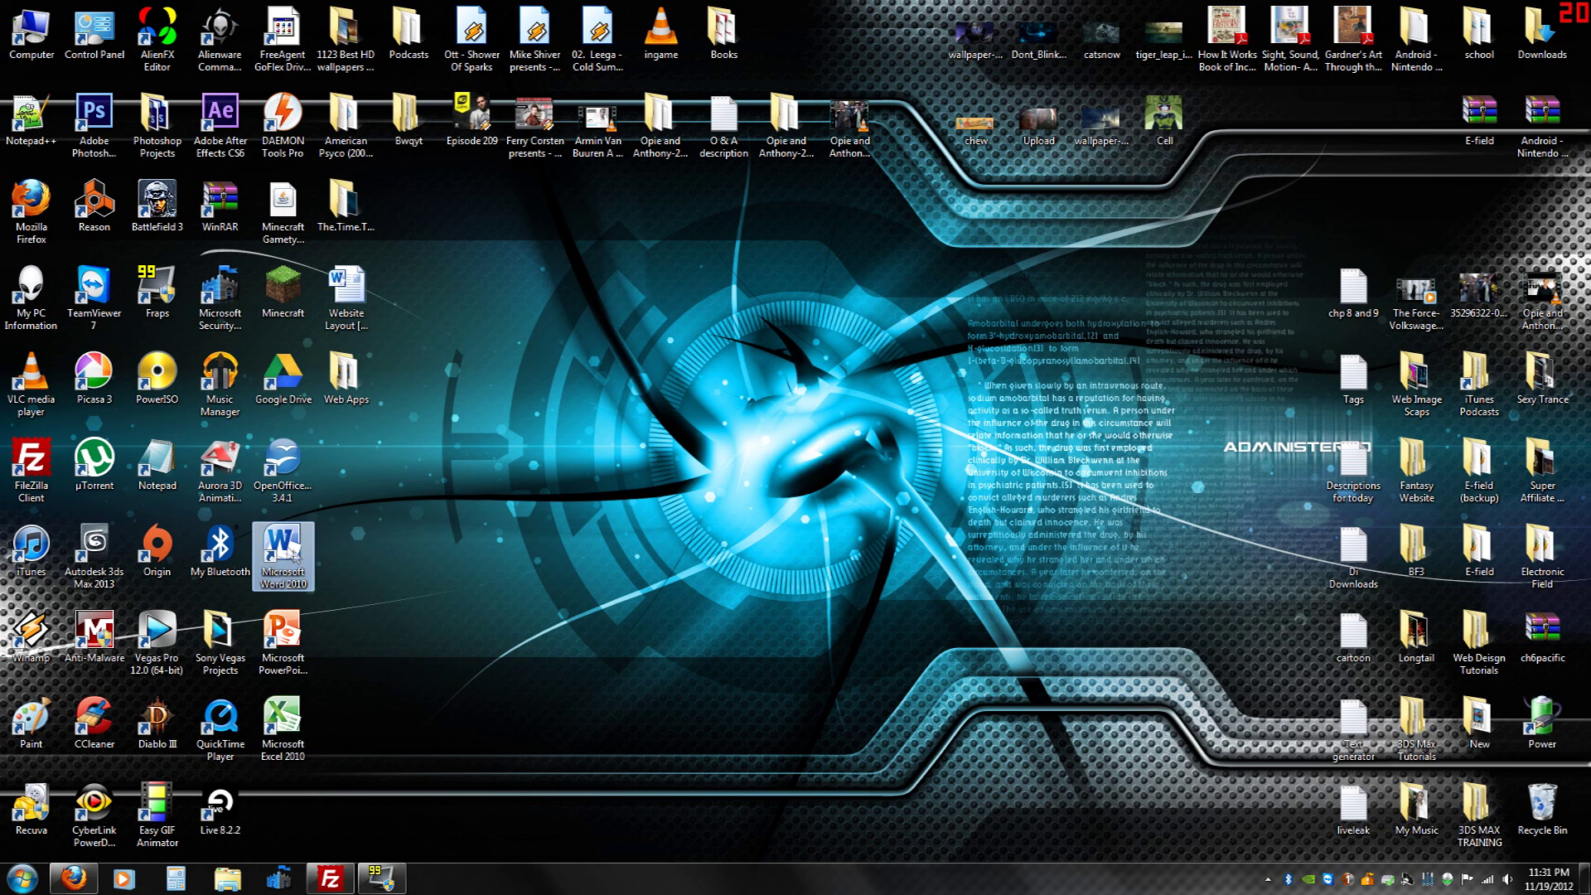
{"action": "left_click", "coordinate": [290, 486]}
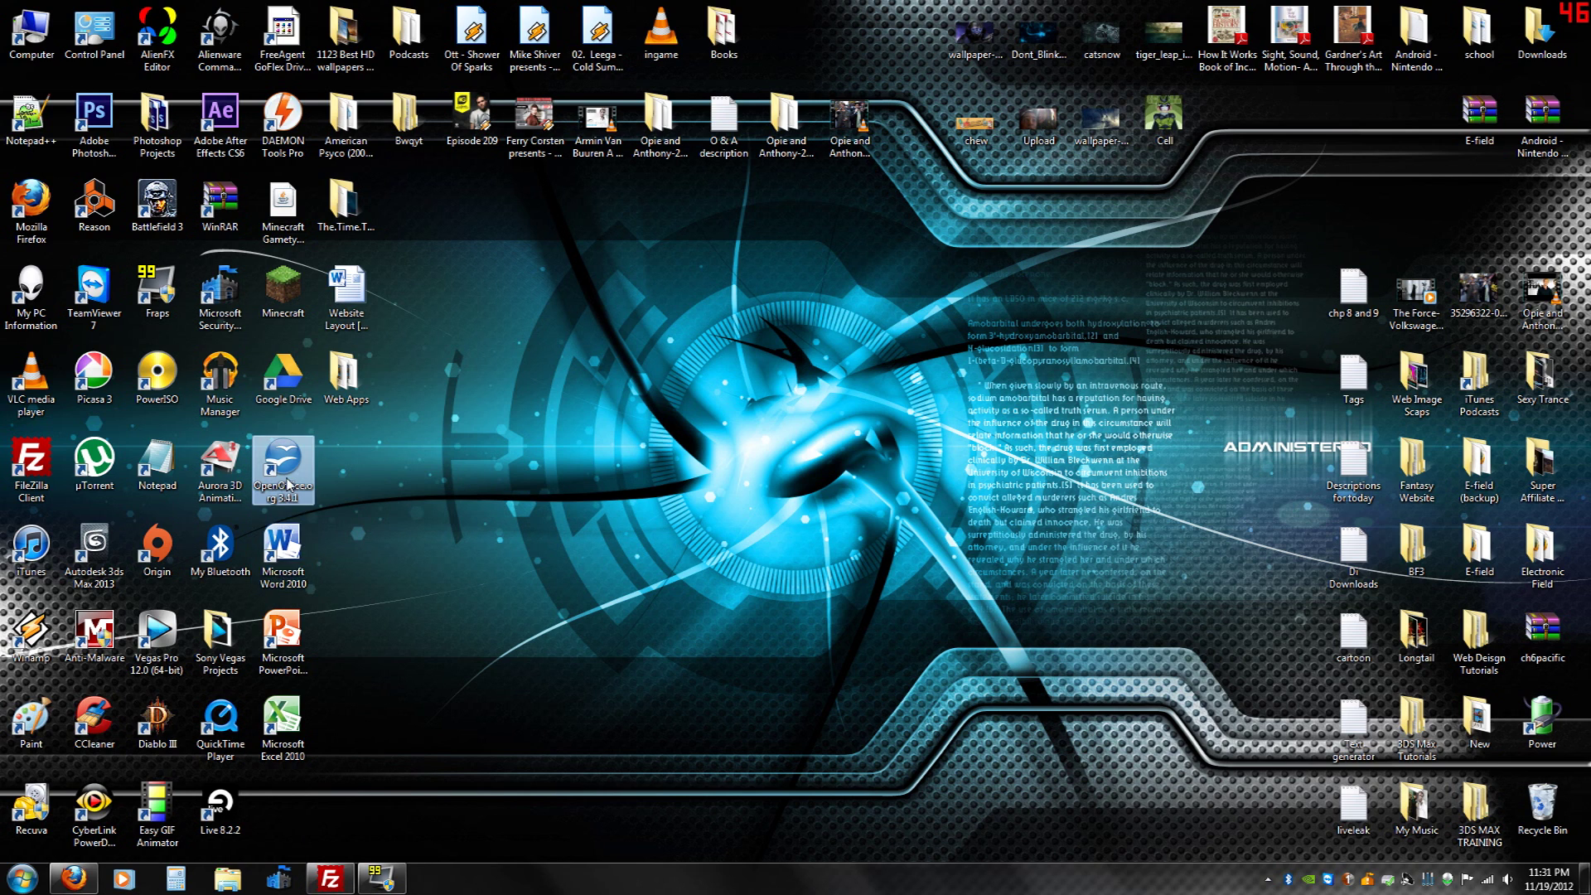
{"action": "left_click", "coordinate": [285, 560]}
{"action": "left_click", "coordinate": [289, 486]}
{"action": "left_click", "coordinate": [284, 572]}
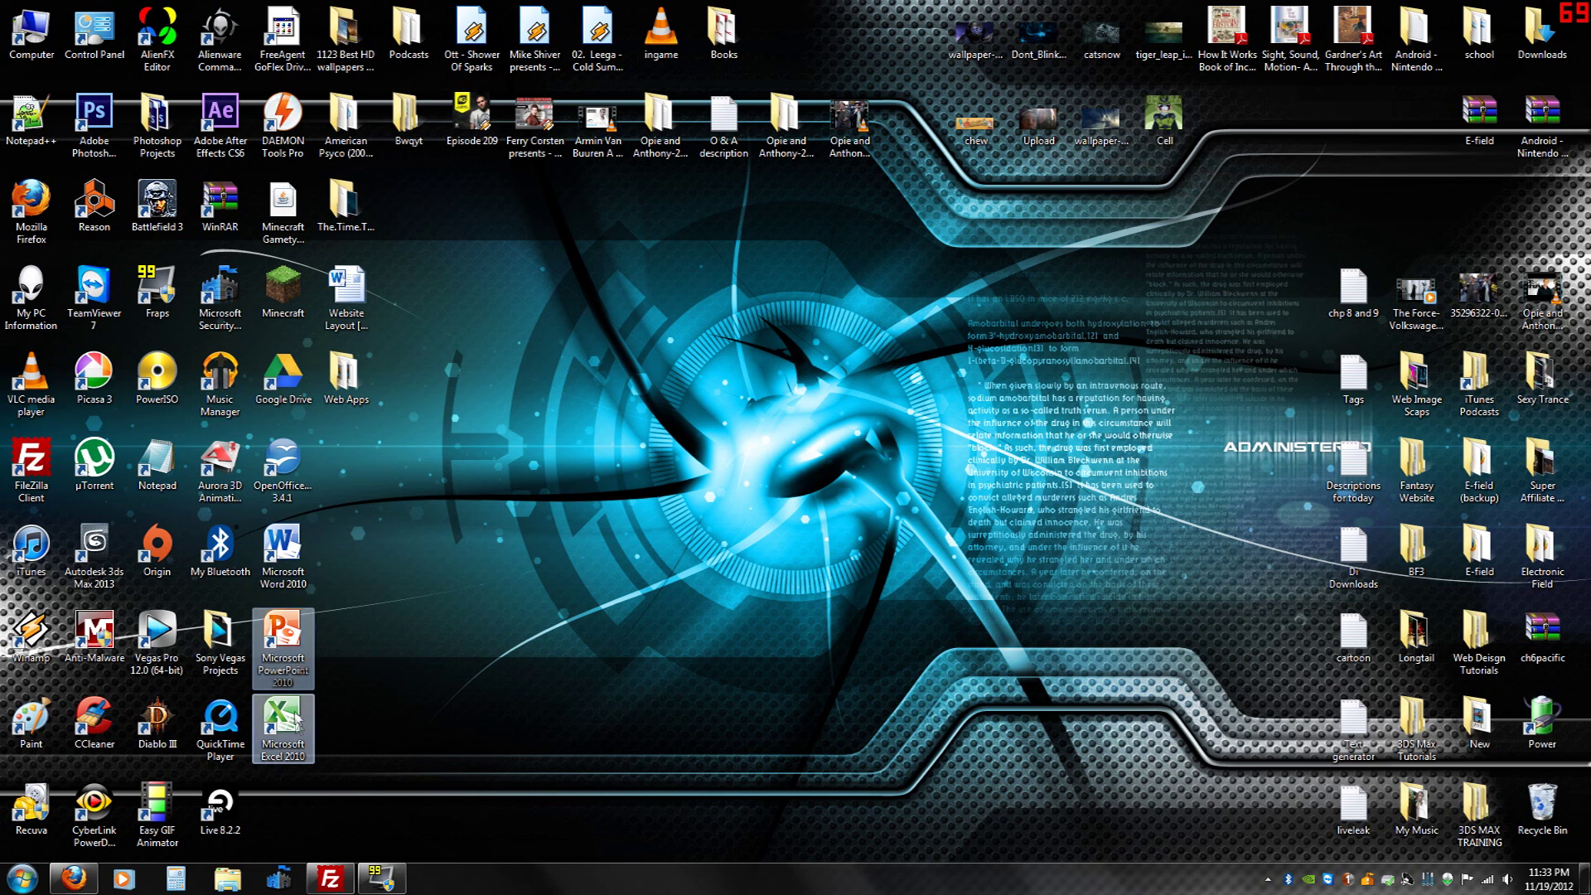
{"action": "left_click", "coordinate": [296, 744]}
{"action": "key", "text": "Up"}
{"action": "key", "text": "Up"}
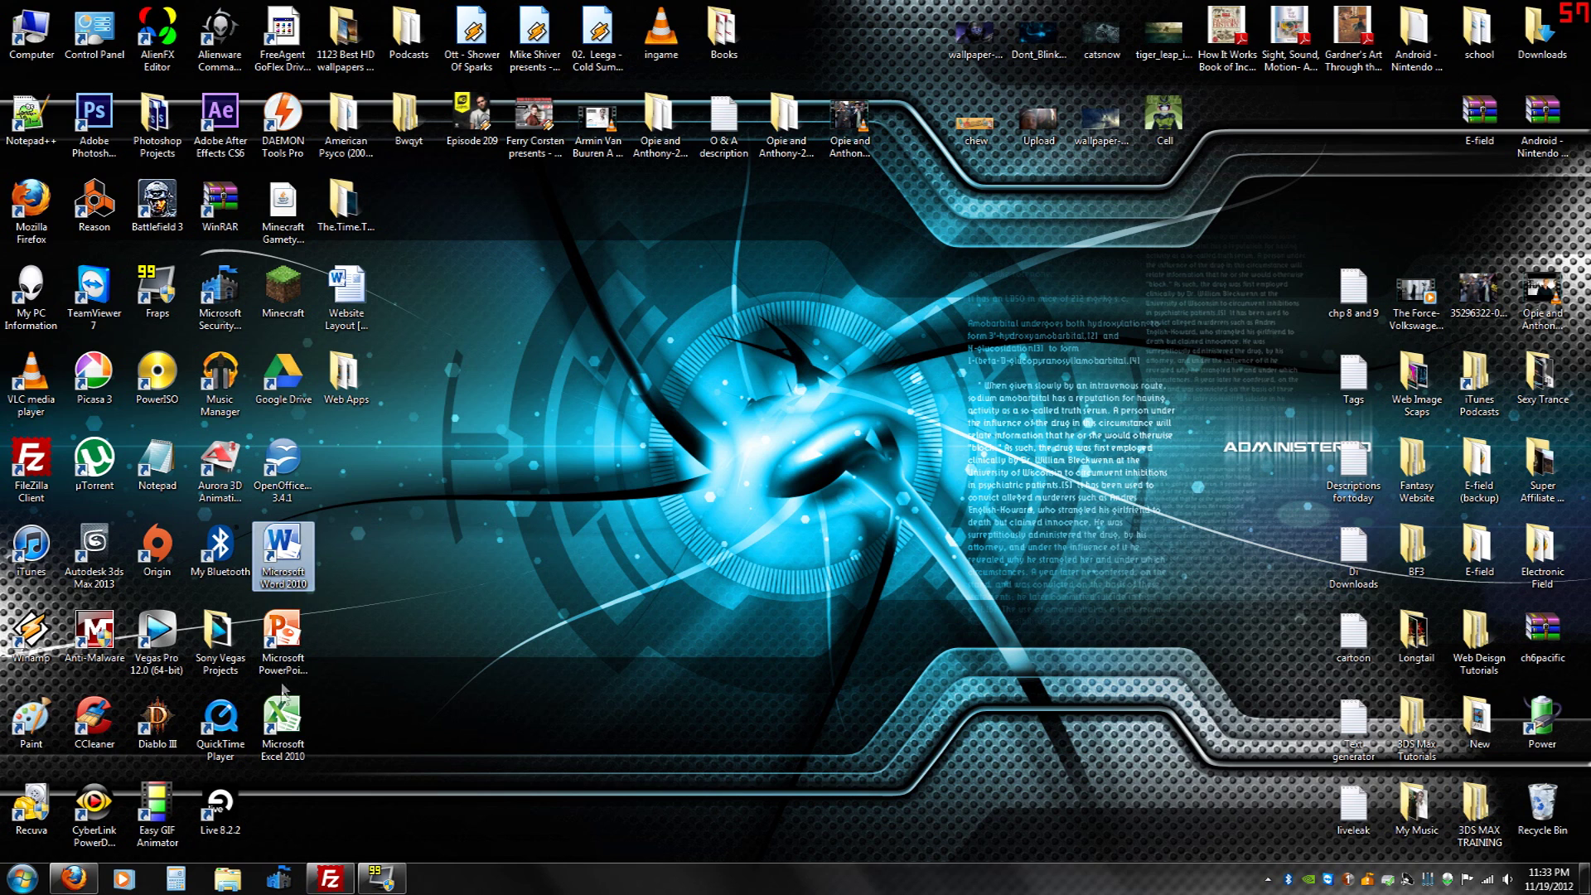
{"action": "left_click", "coordinate": [386, 712]}
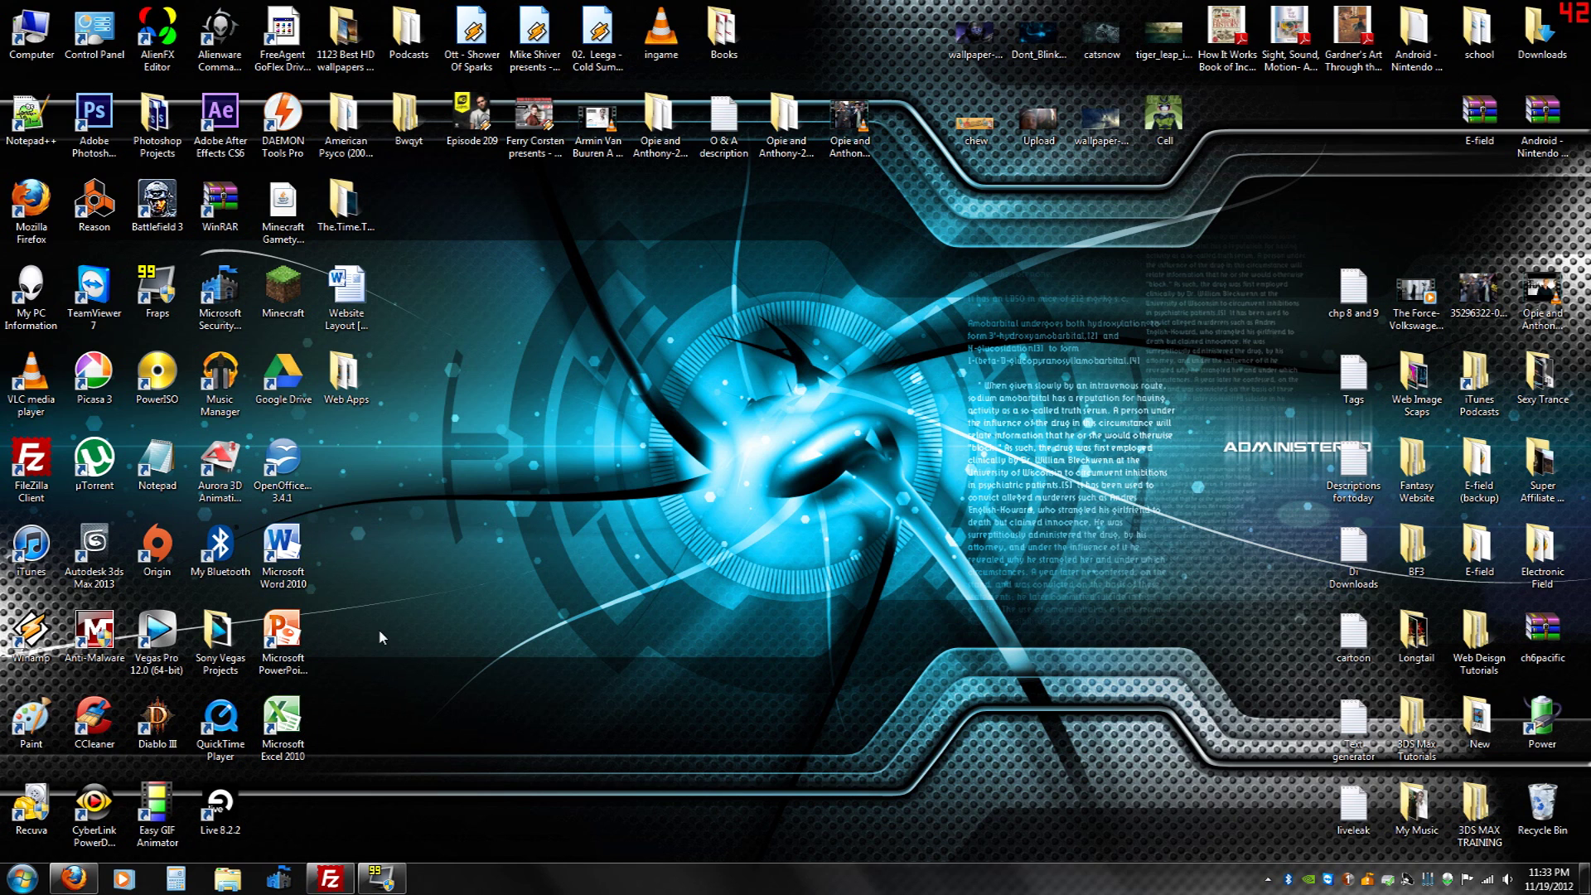
Launch Word 2010 with a blank document and minimize it to the taskbar
{"action": "double_click", "coordinate": [294, 548]}
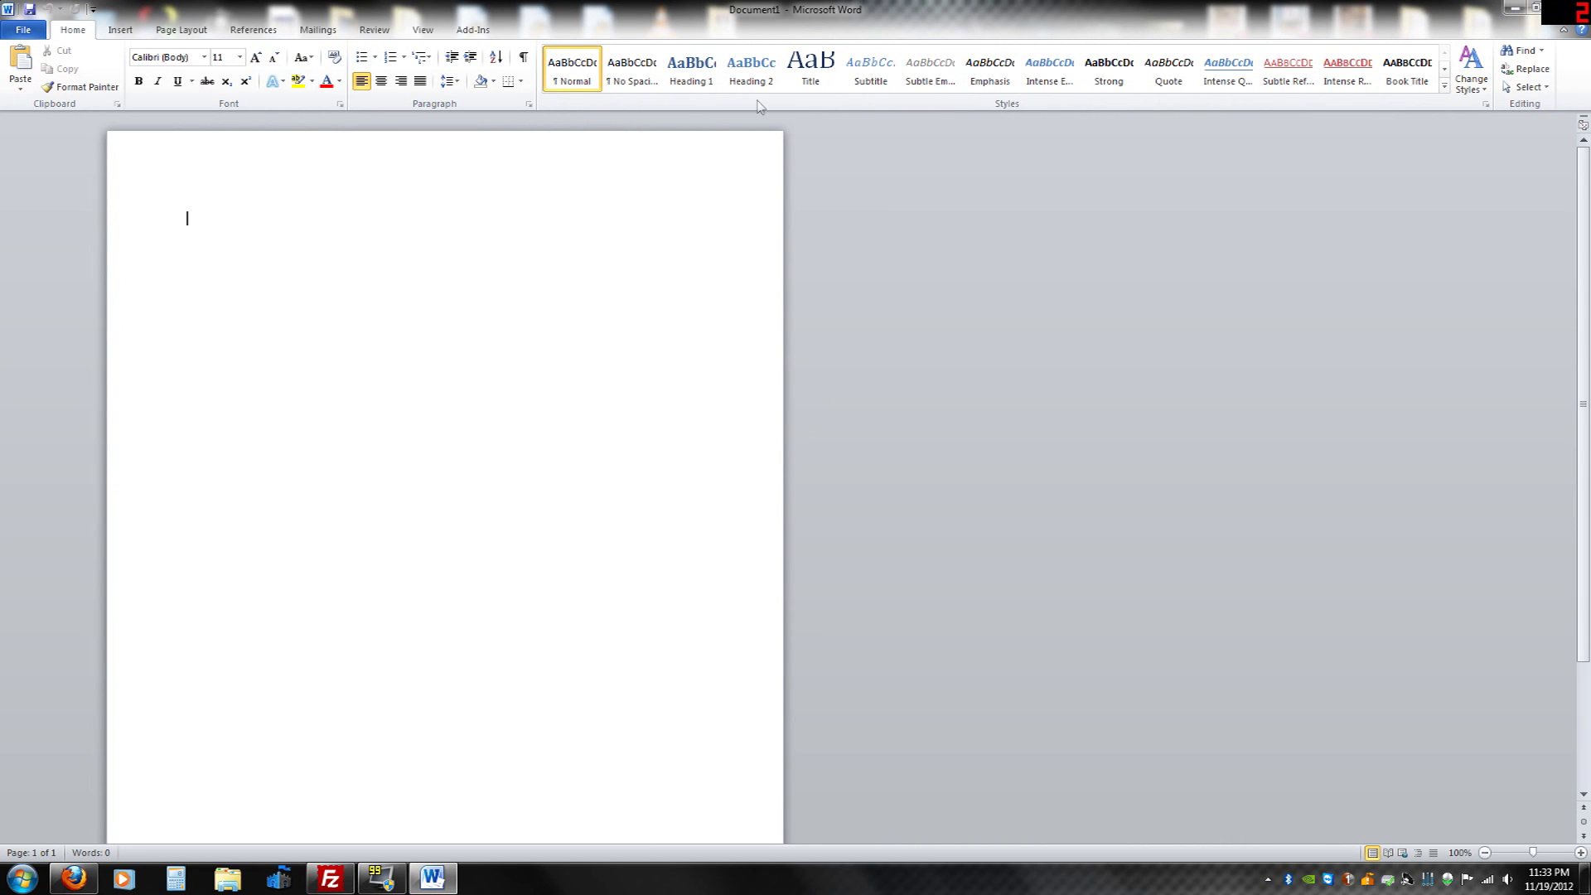
{"action": "left_click", "coordinate": [1511, 8]}
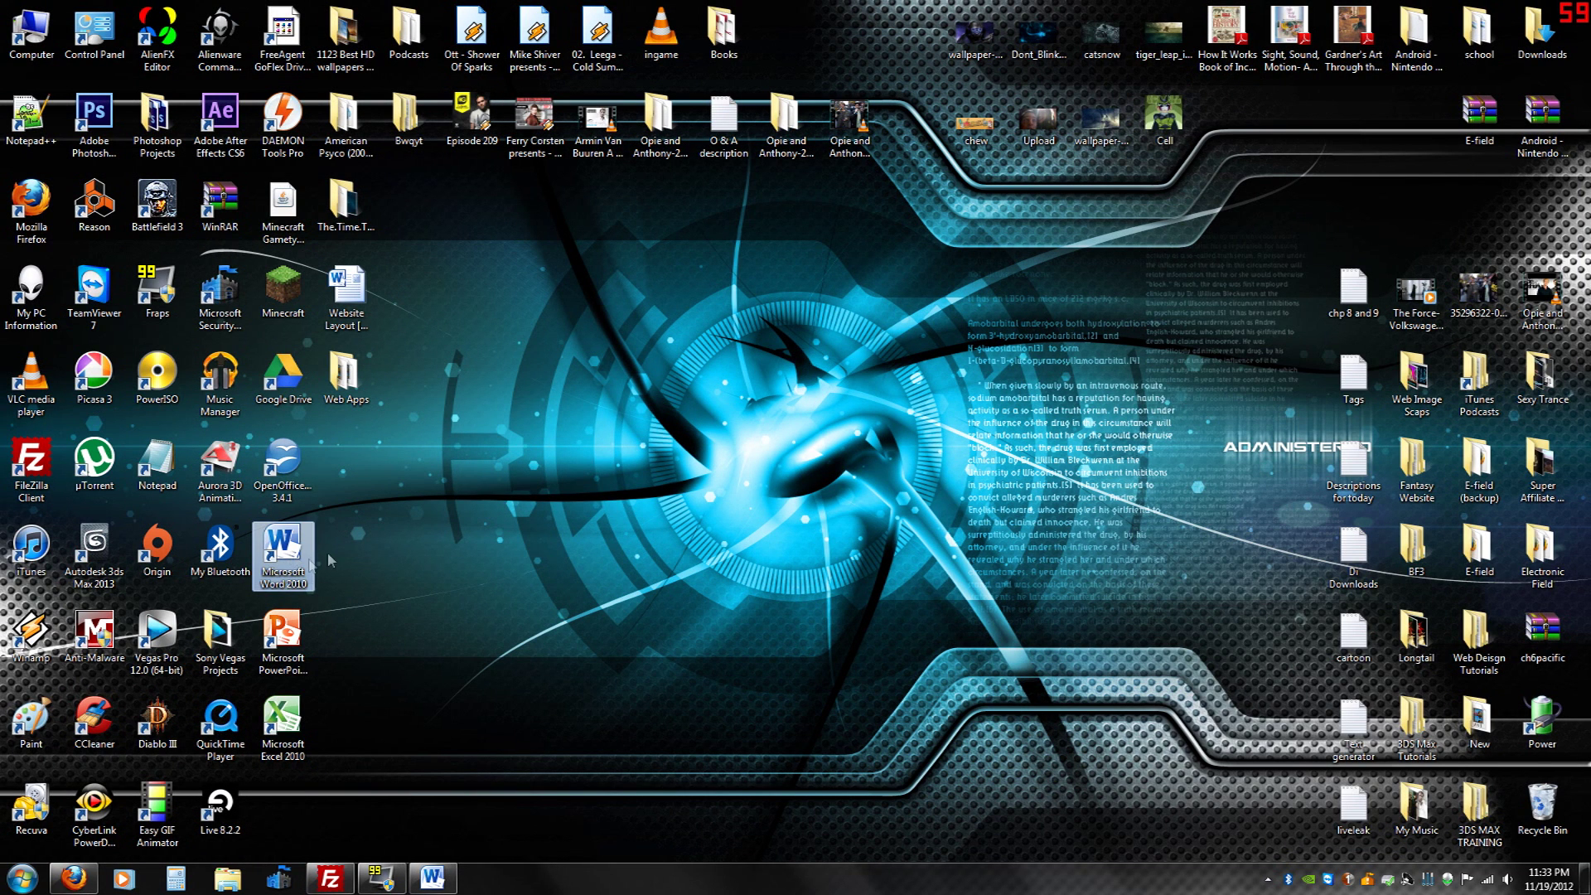
{"action": "key", "text": "Up"}
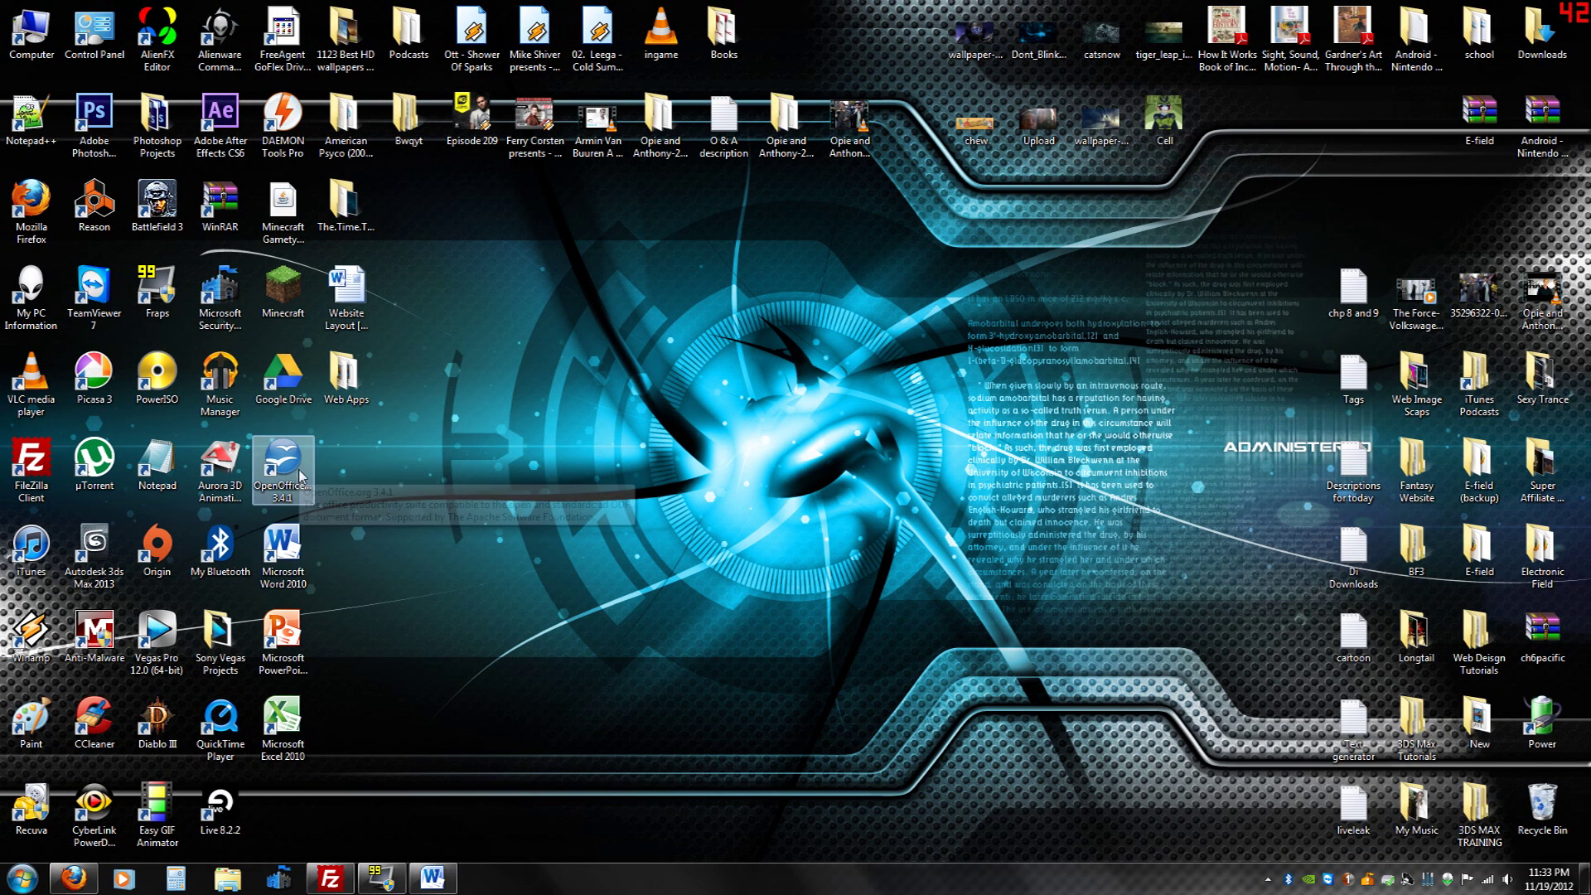
Create a blank Writer text document from the Start Center, reposition it, and minimize it
{"action": "double_click", "coordinate": [285, 470]}
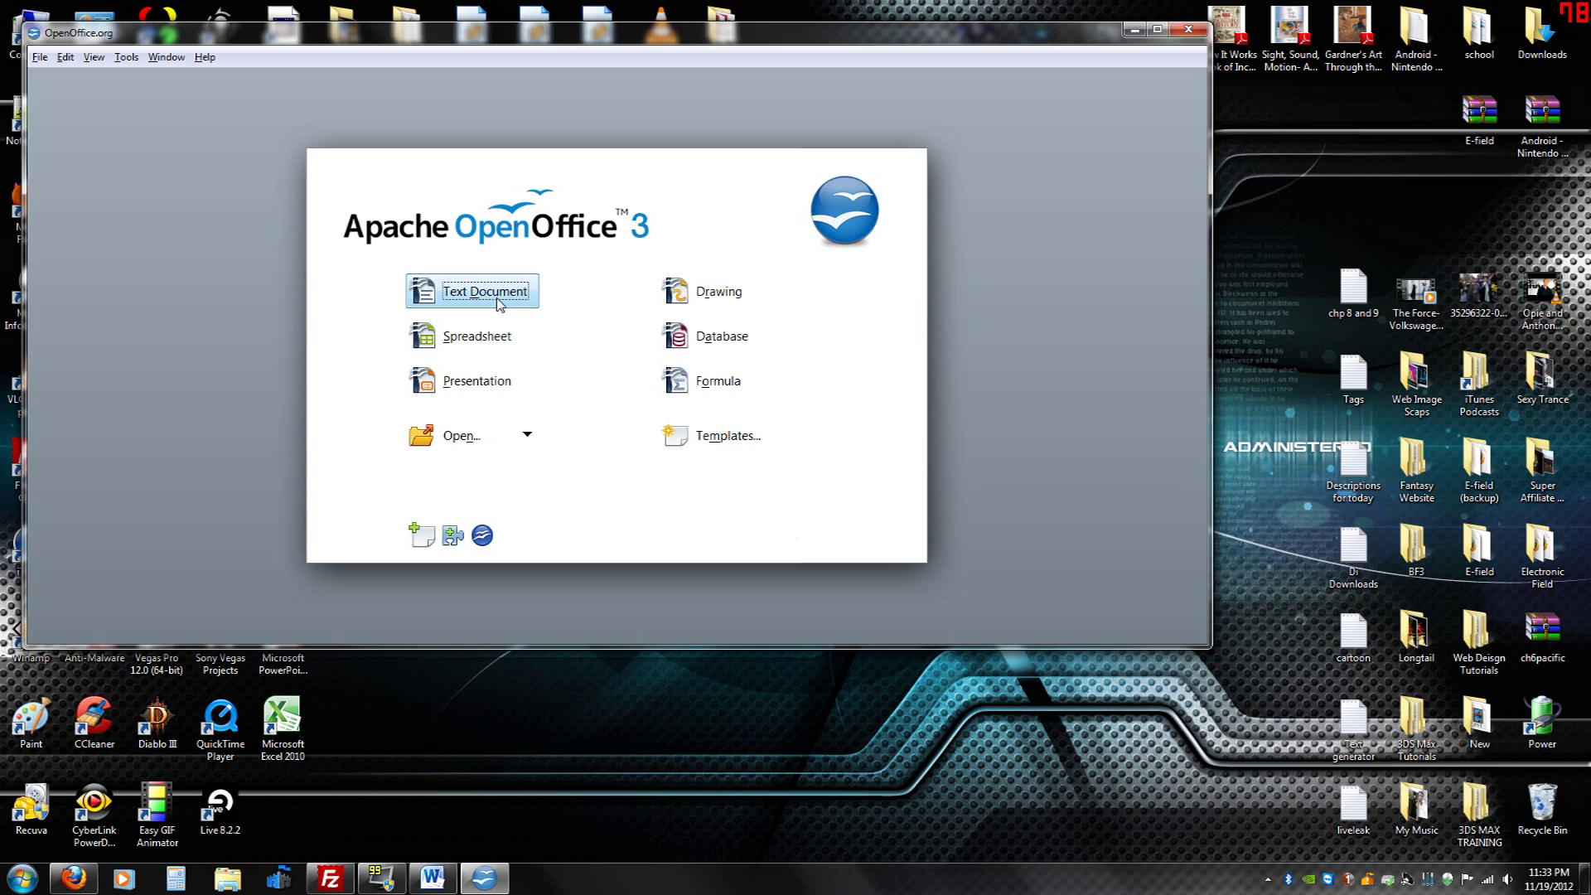
{"action": "left_click", "coordinate": [450, 294]}
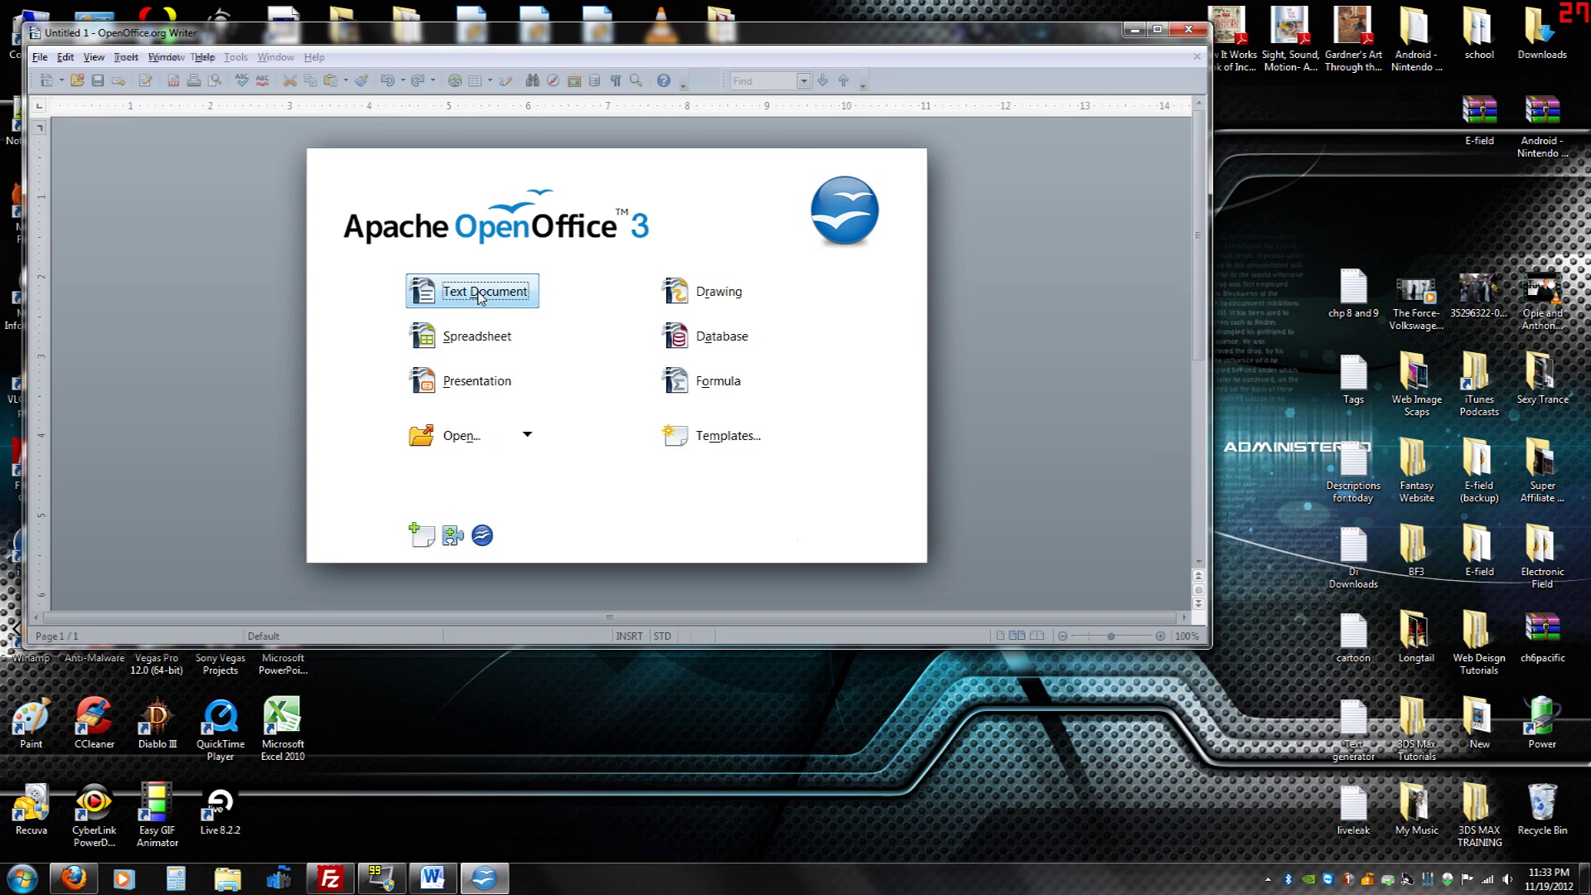
{"action": "left_click_drag", "start_coordinate": [1011, 33], "coordinate": [1172, 152]}
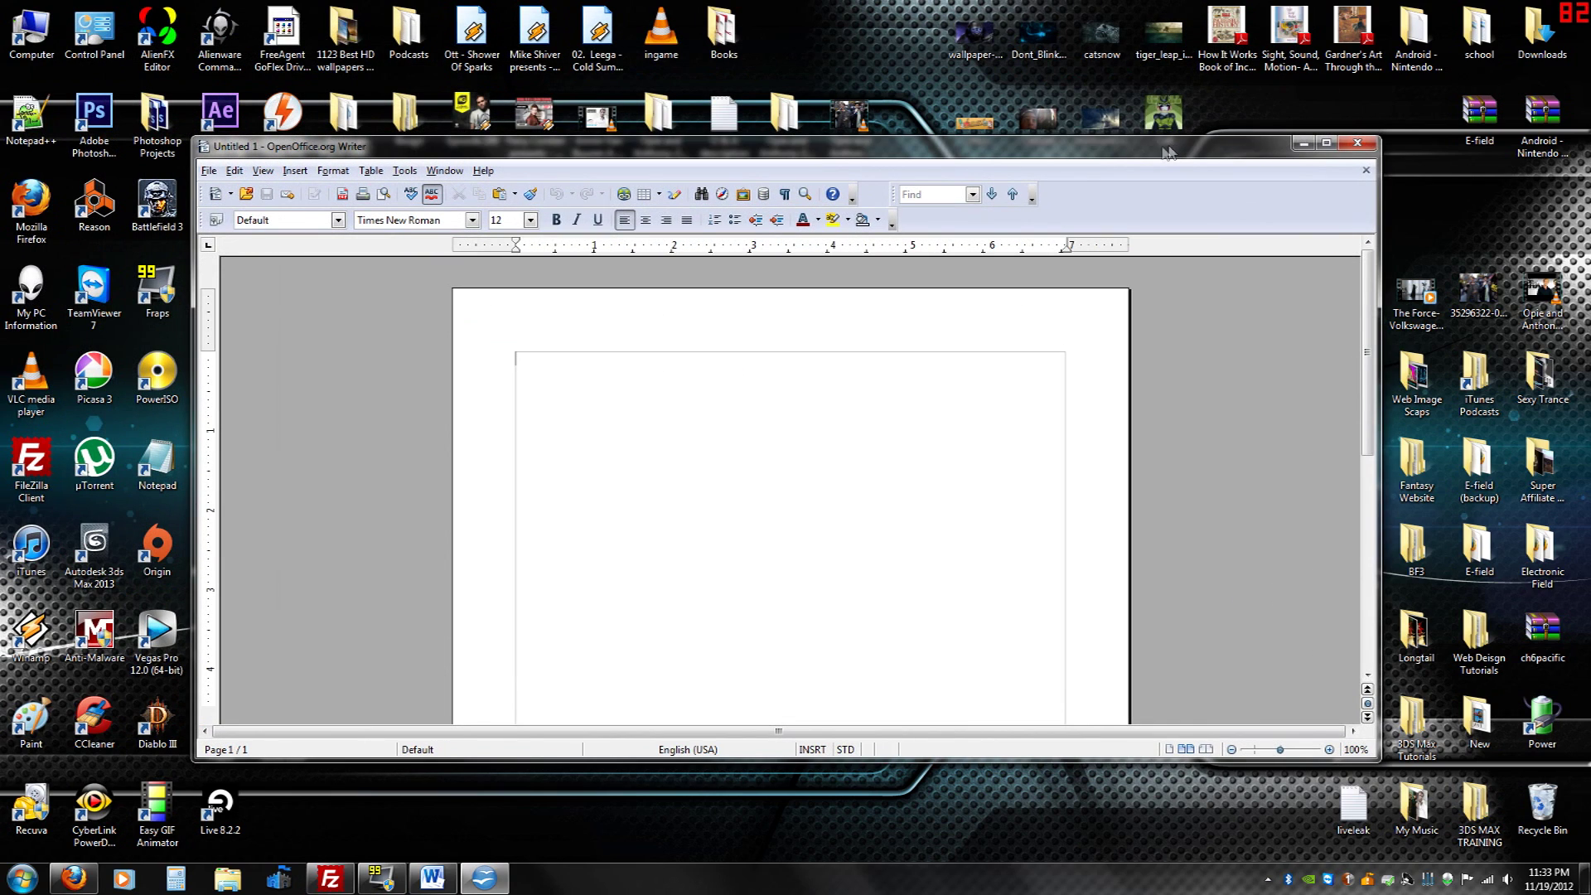
{"action": "left_click", "coordinate": [484, 880]}
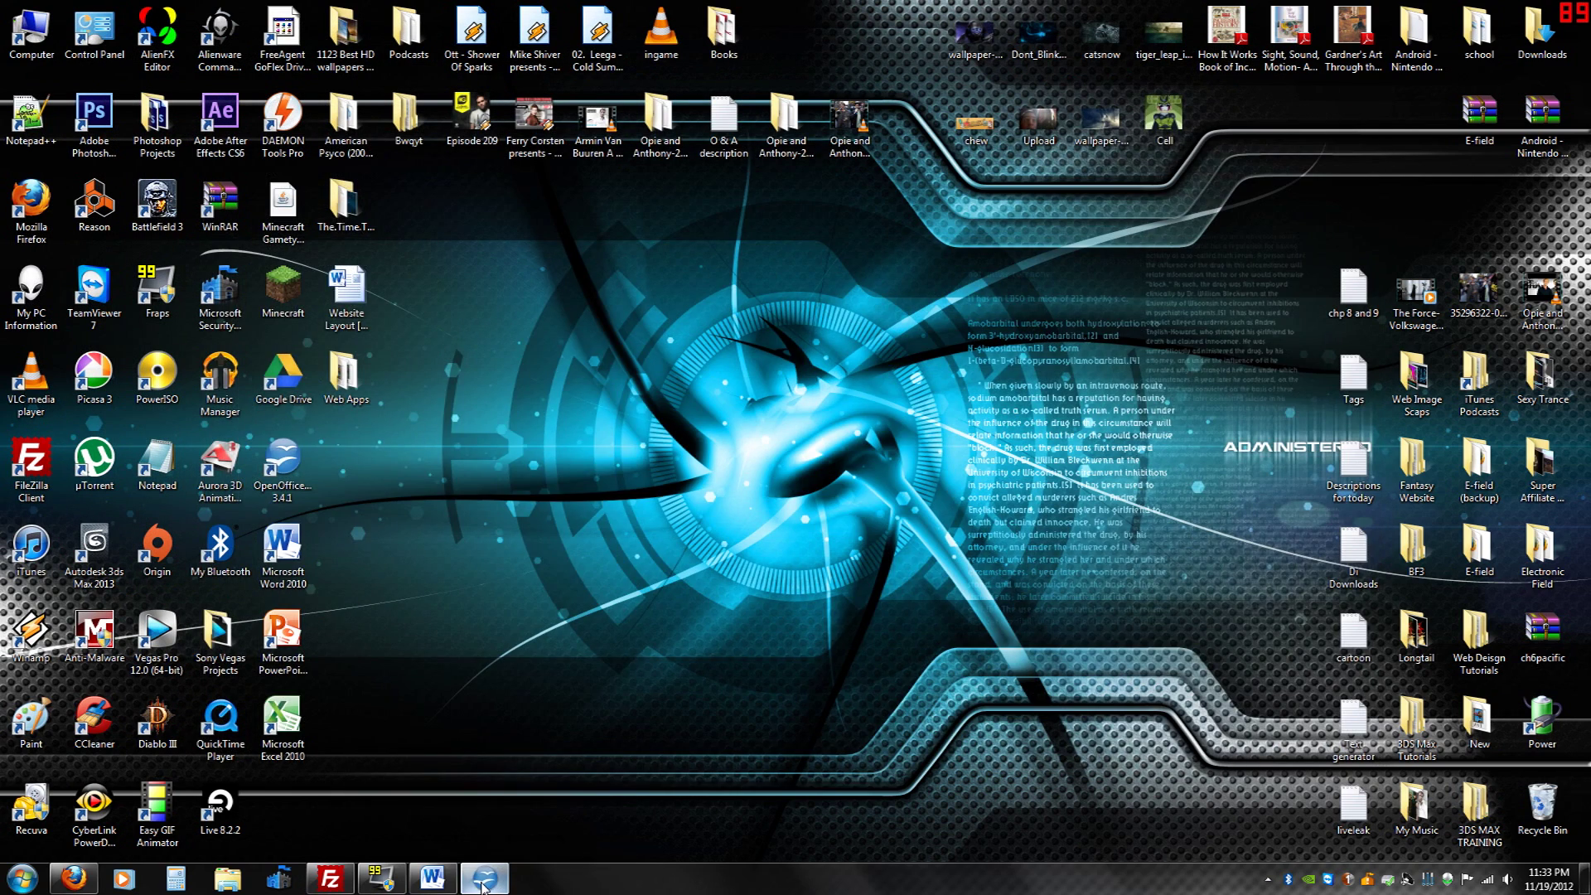
Restore Word and Writer, place Writer over Word, and toggle numbering on then off
{"action": "left_click", "coordinate": [484, 880]}
{"action": "left_click", "coordinate": [431, 880]}
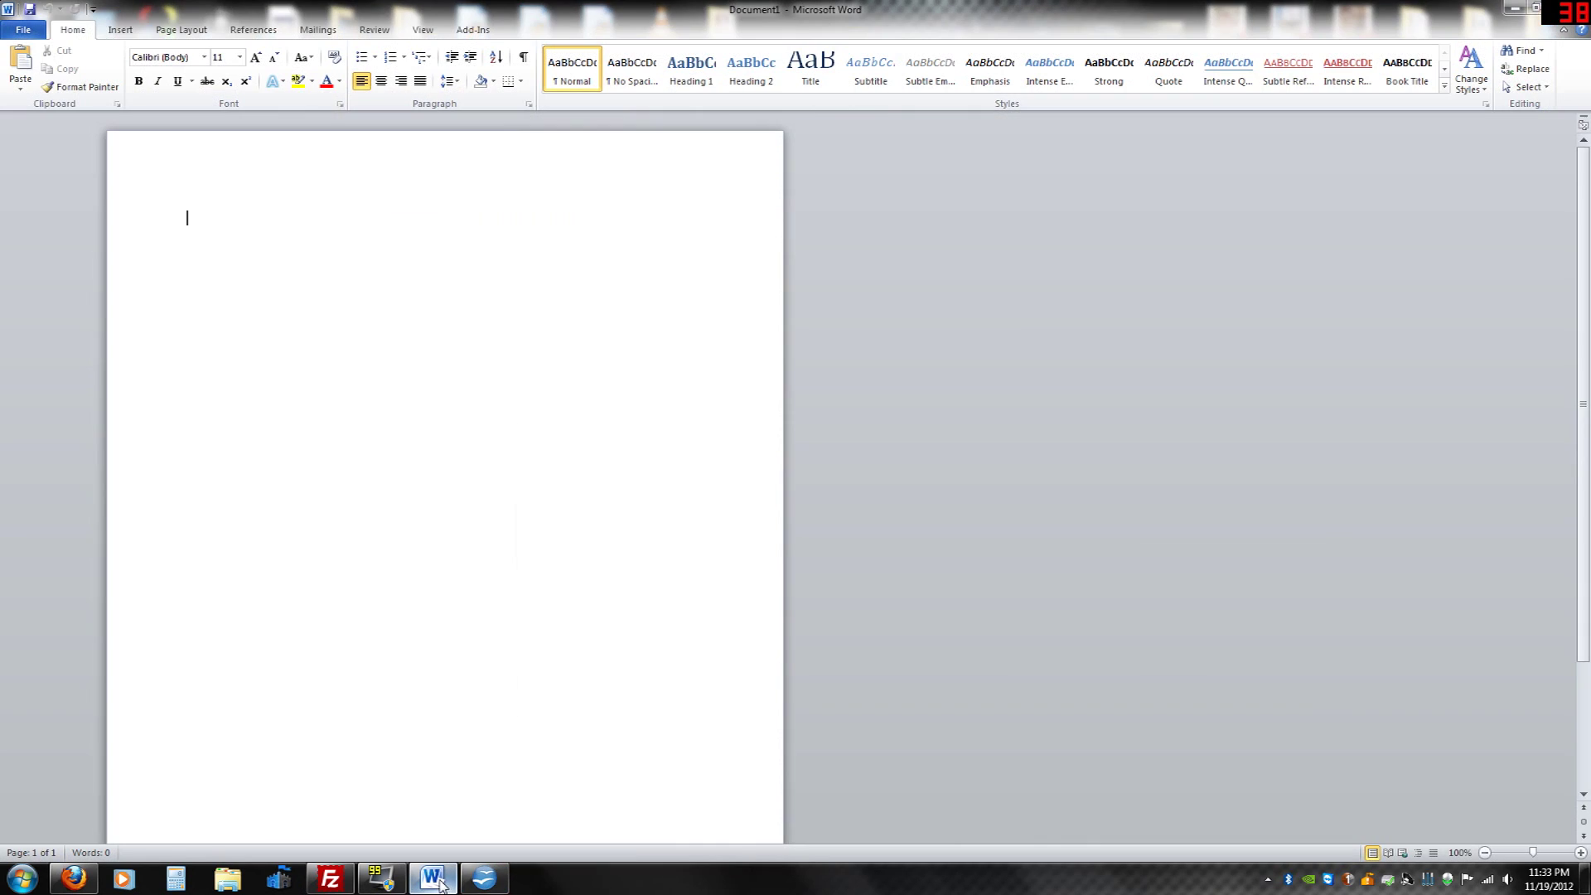
{"action": "left_click", "coordinate": [483, 880]}
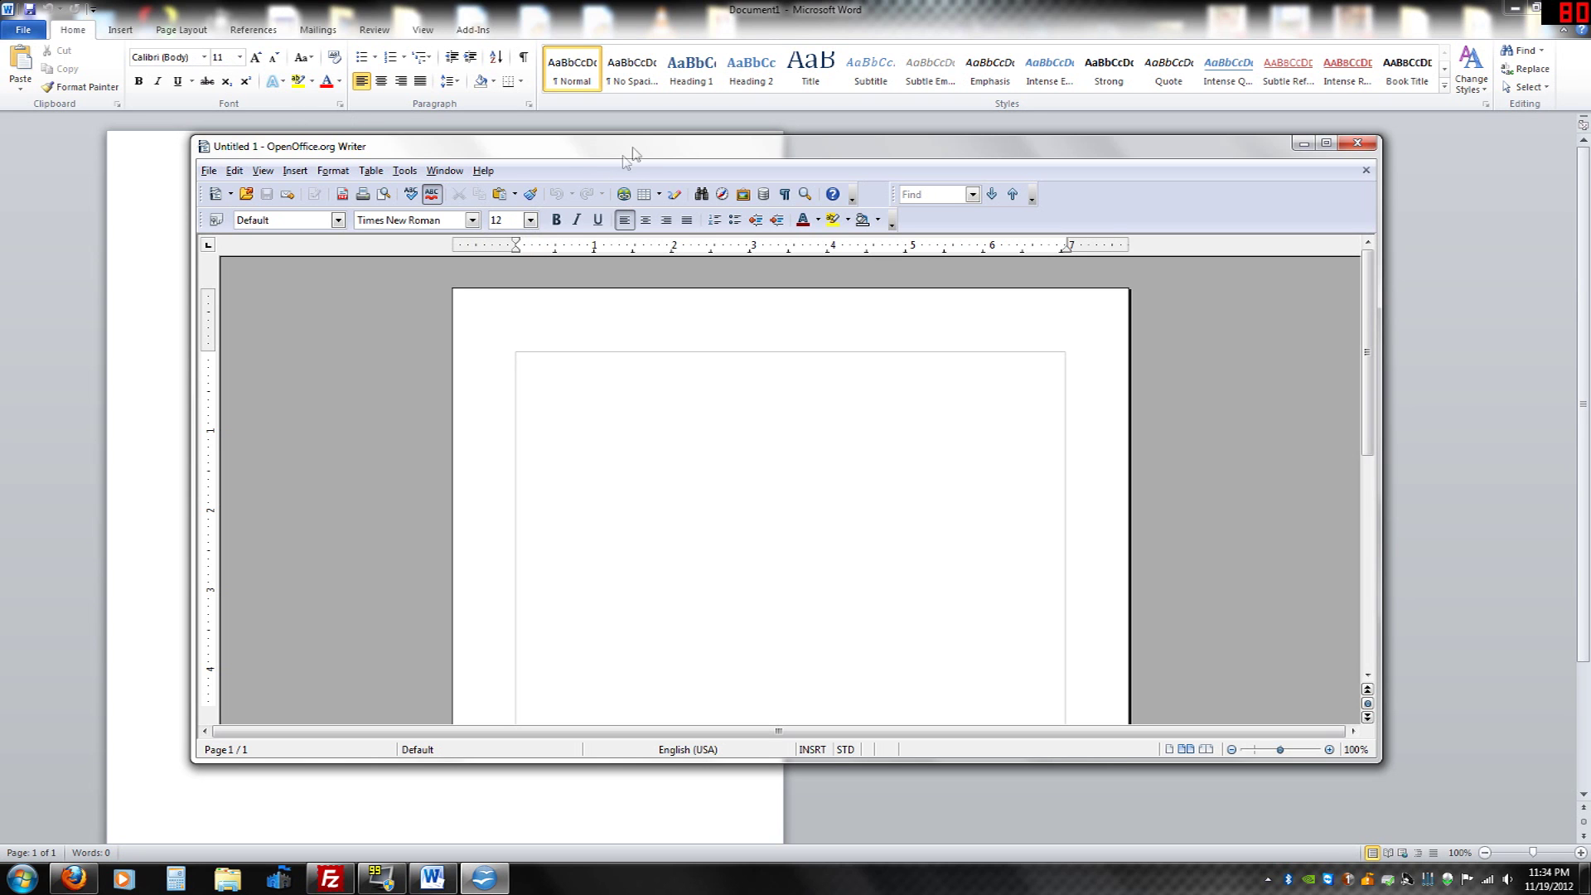
{"action": "mouse_move", "coordinate": [639, 154]}
{"action": "left_mouse_down"}
{"action": "mouse_move", "coordinate": [557, 243]}
{"action": "mouse_move", "coordinate": [417, 203]}
{"action": "left_mouse_up"}
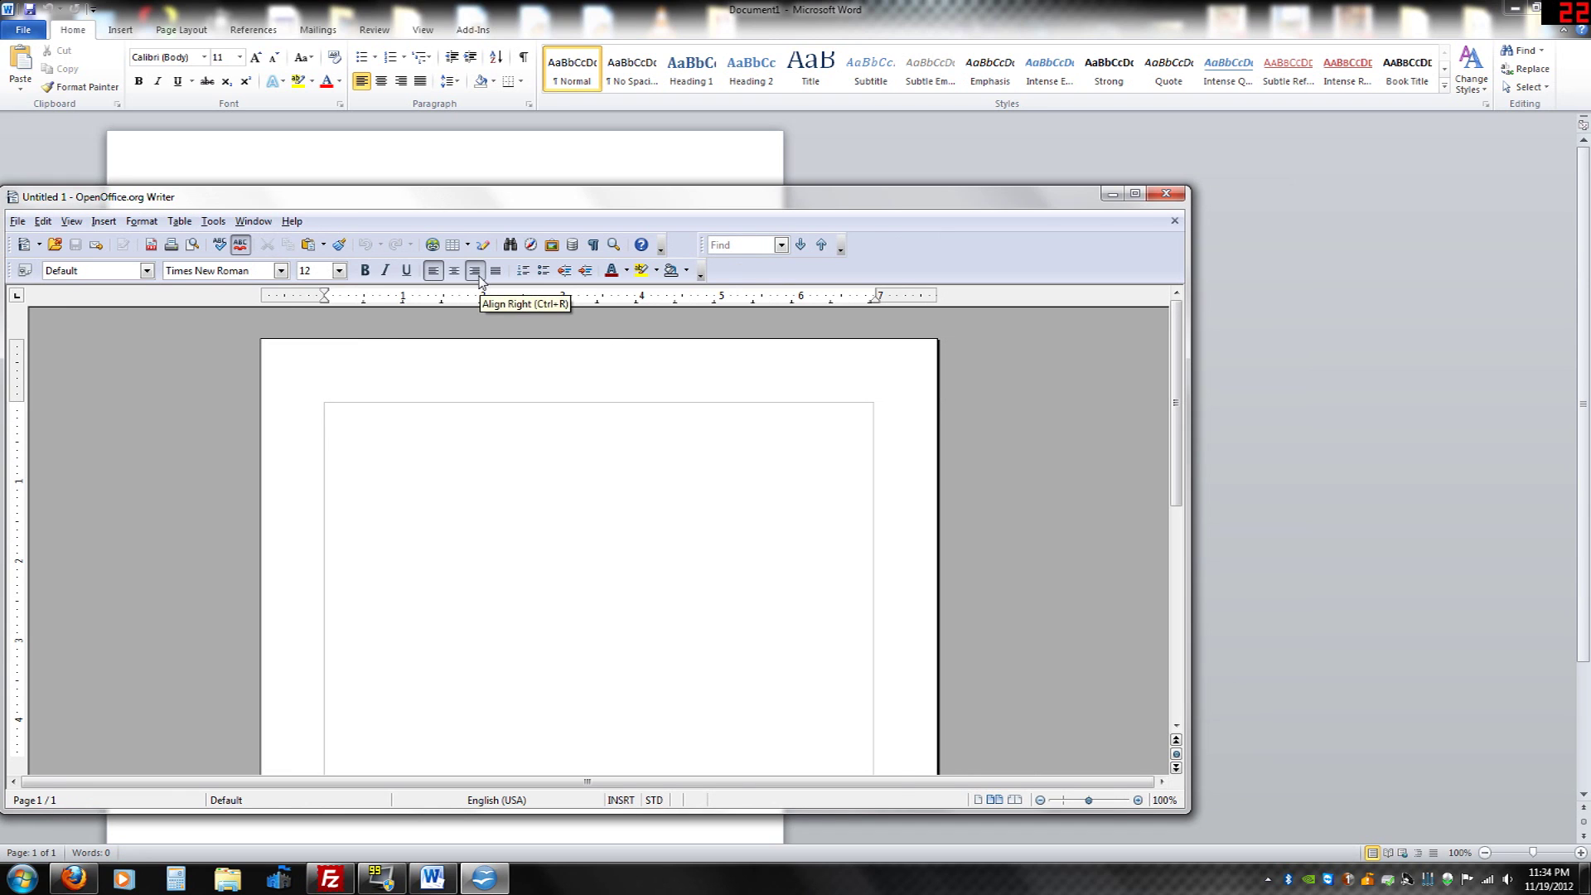
{"action": "left_click", "coordinate": [524, 270]}
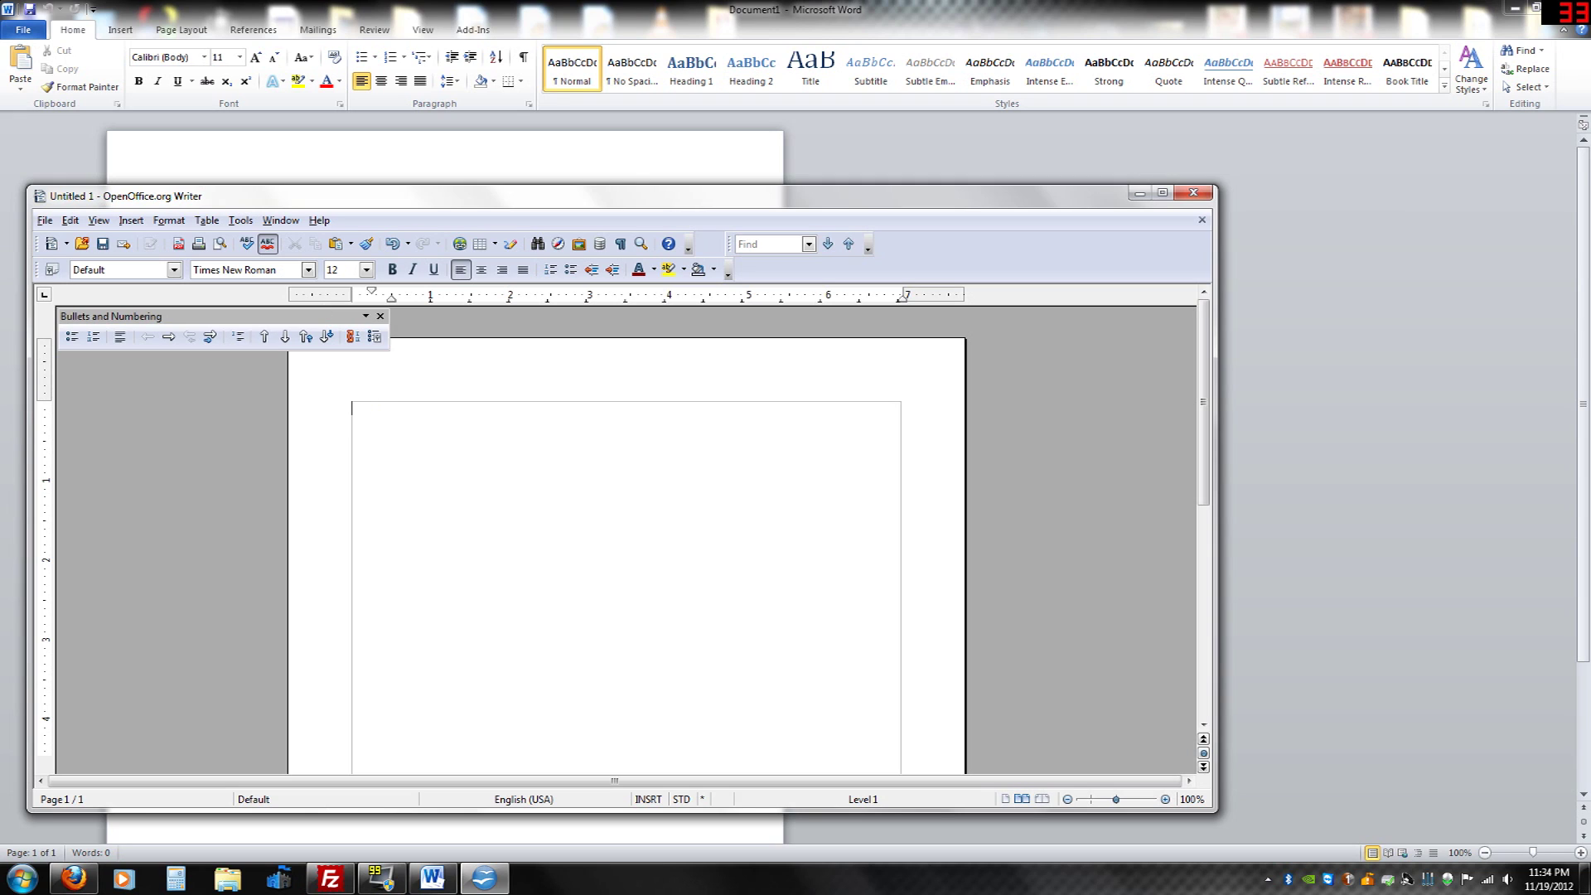
{"action": "key", "text": "BackSpace"}
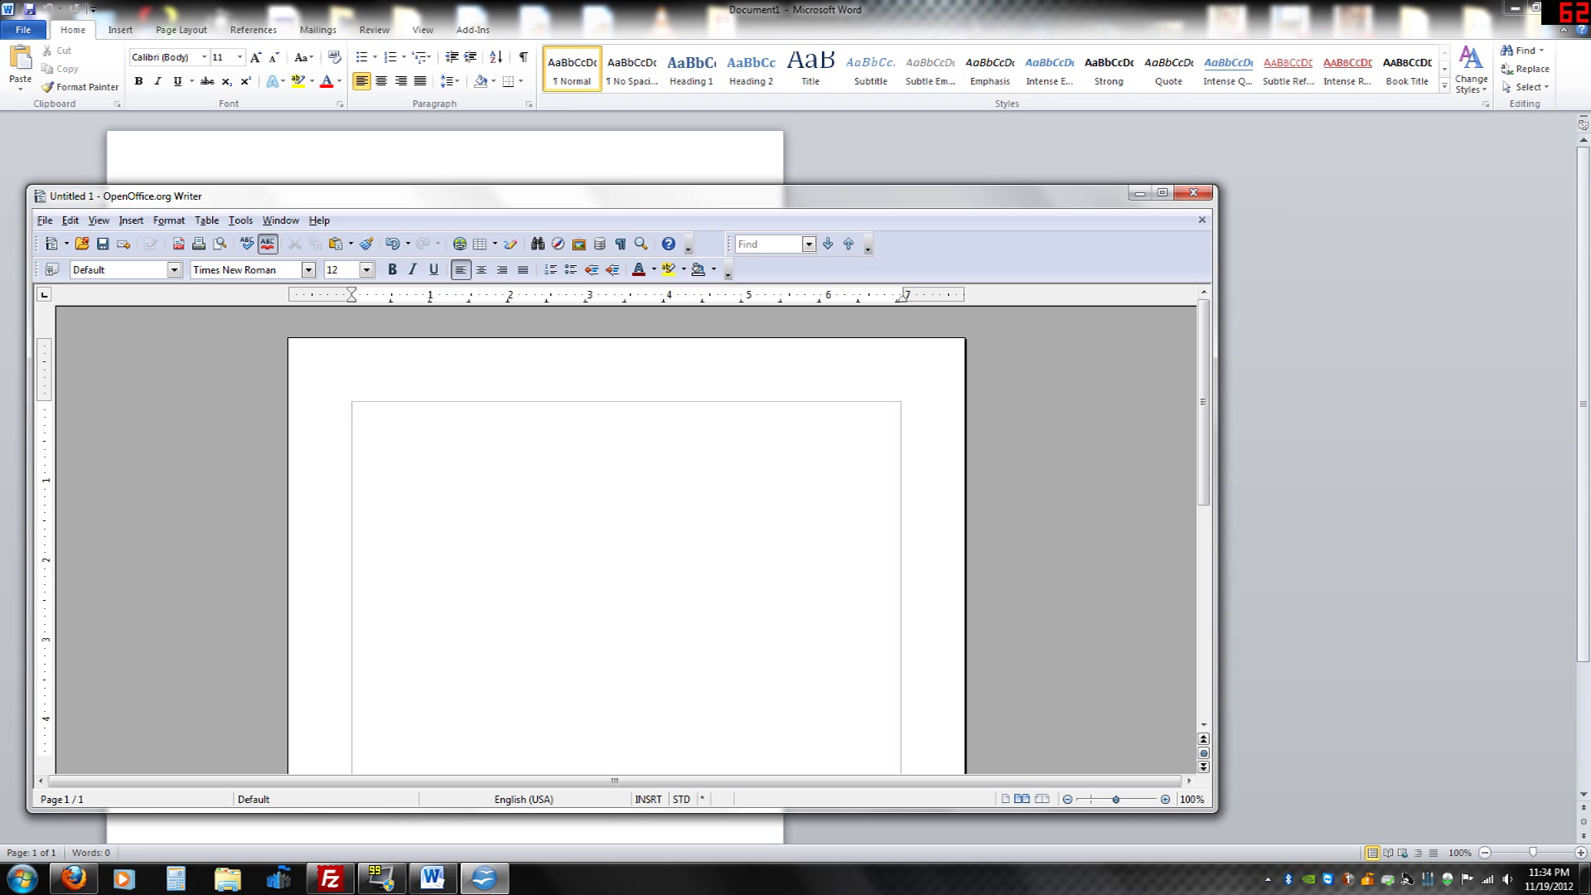
Pick Microsoft Word 97/2000/XP (.doc) in Save As, cancel, and start closing Untitled 1
{"action": "left_click", "coordinate": [47, 221]}
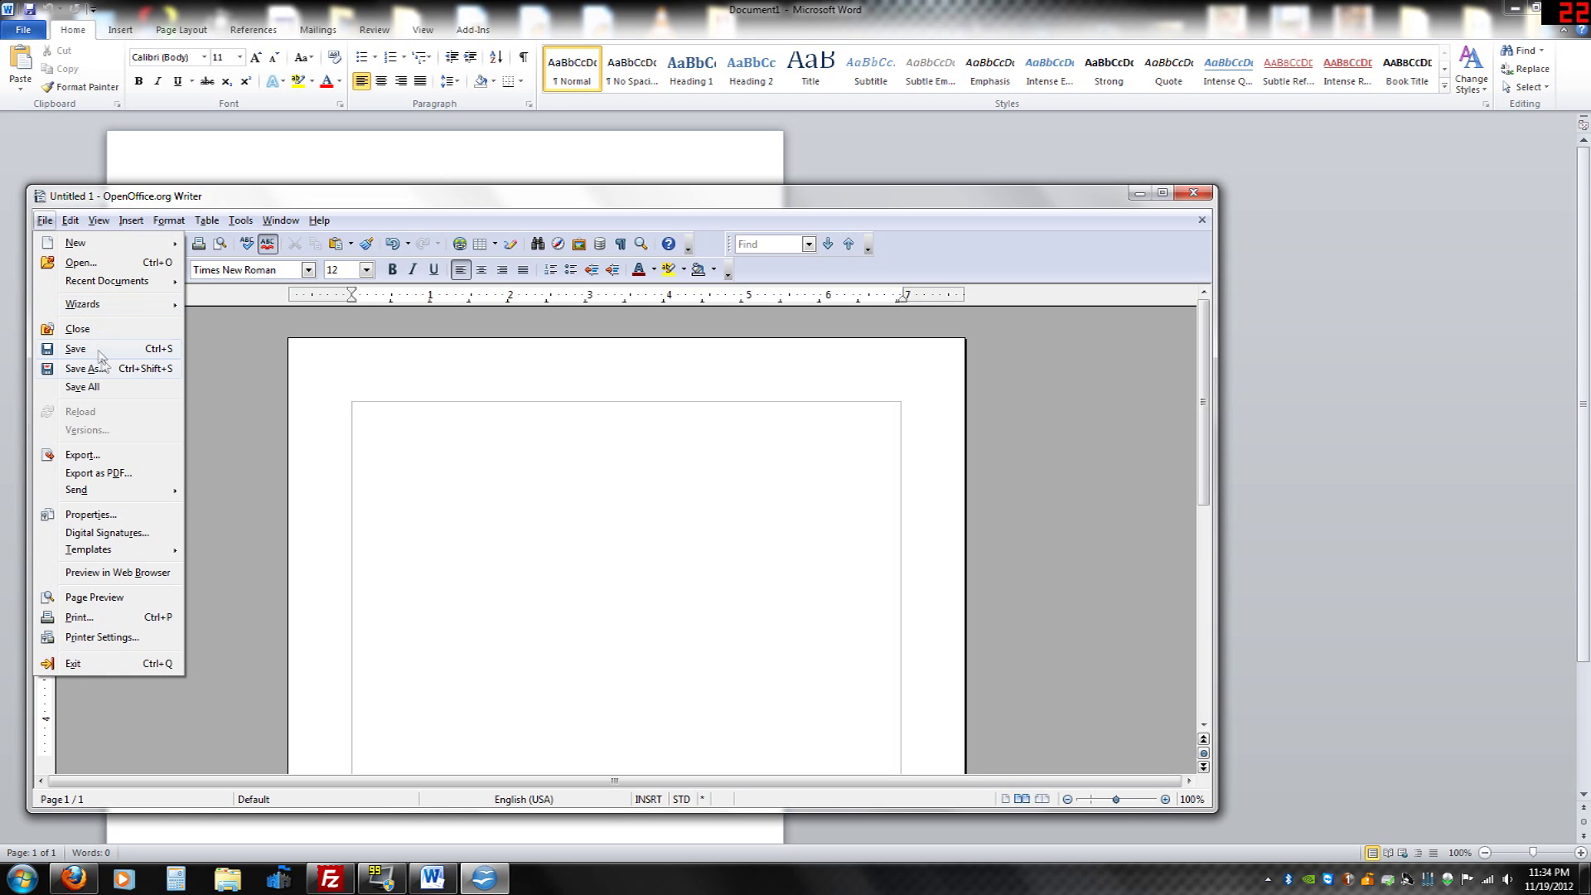
{"action": "left_click", "coordinate": [106, 370]}
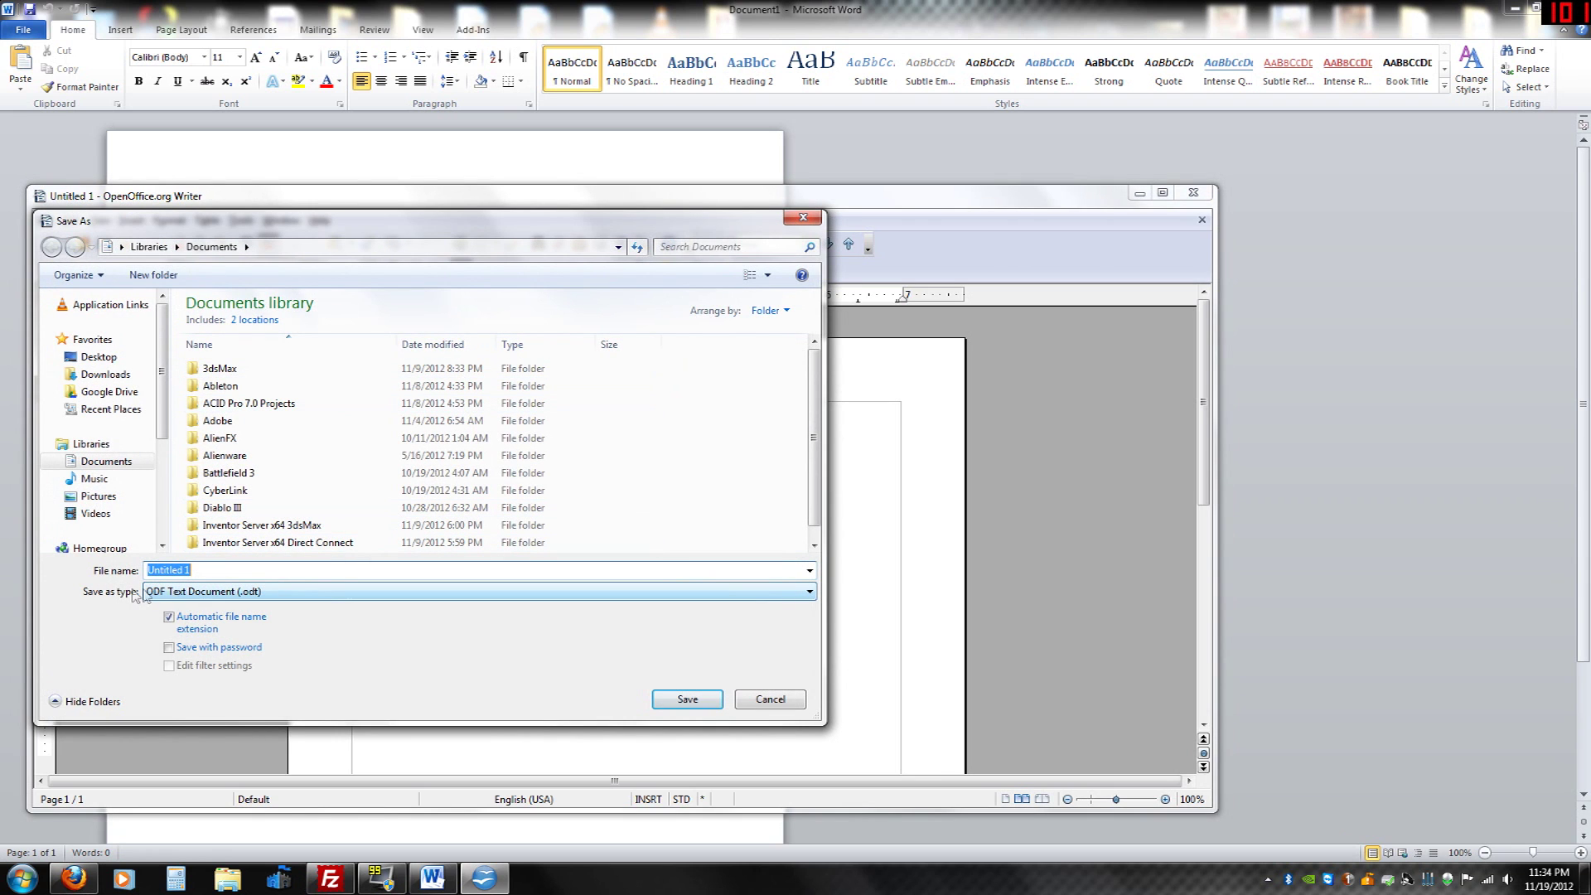
{"action": "left_click", "coordinate": [288, 594]}
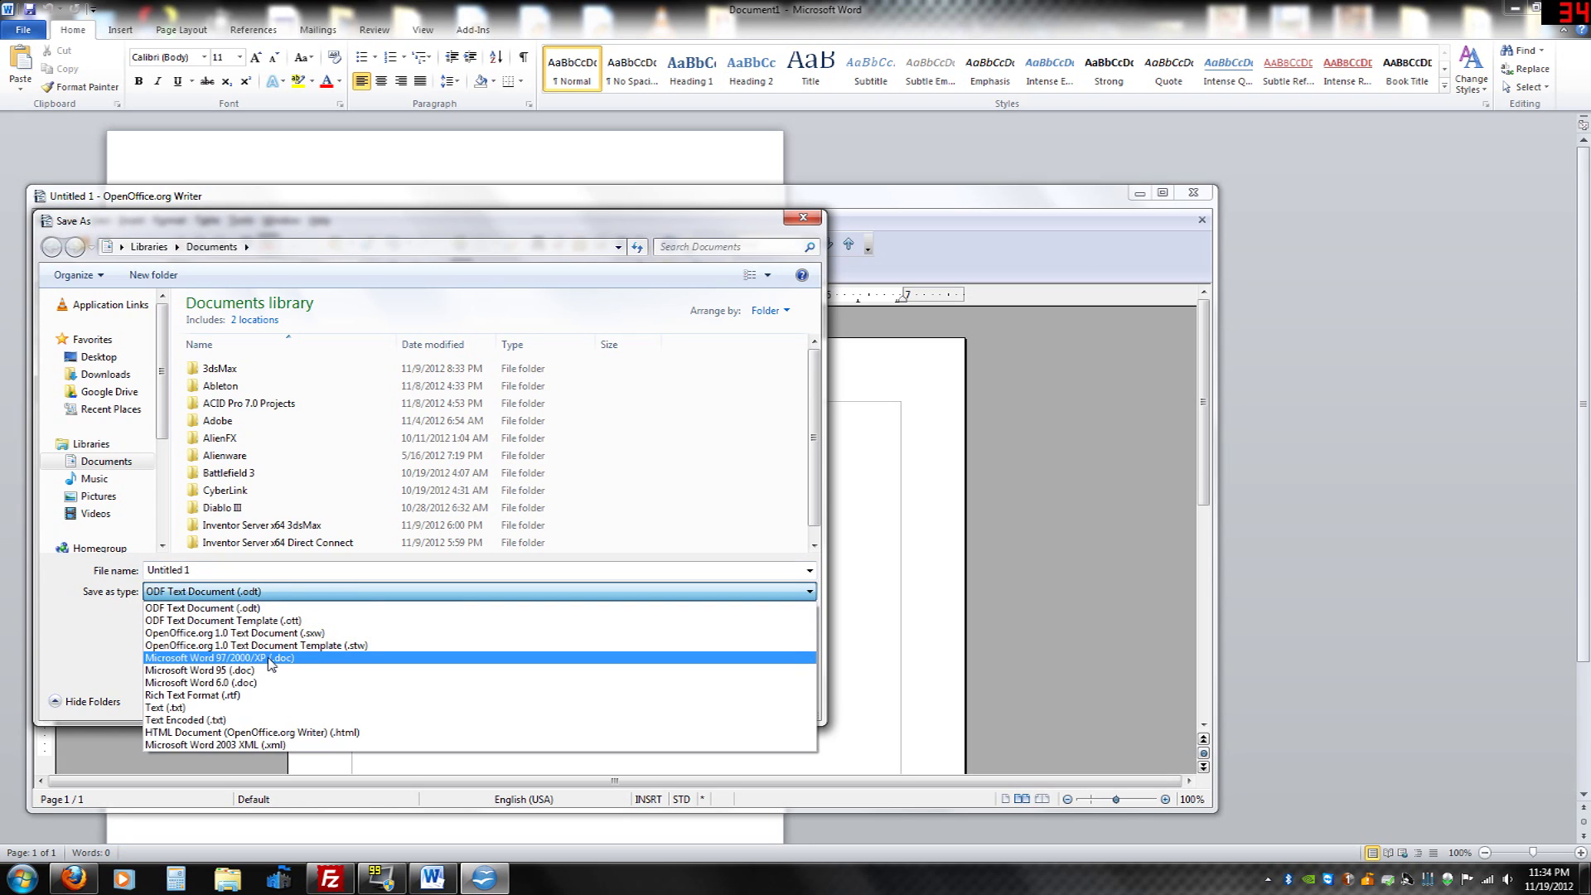
{"action": "left_click", "coordinate": [270, 666]}
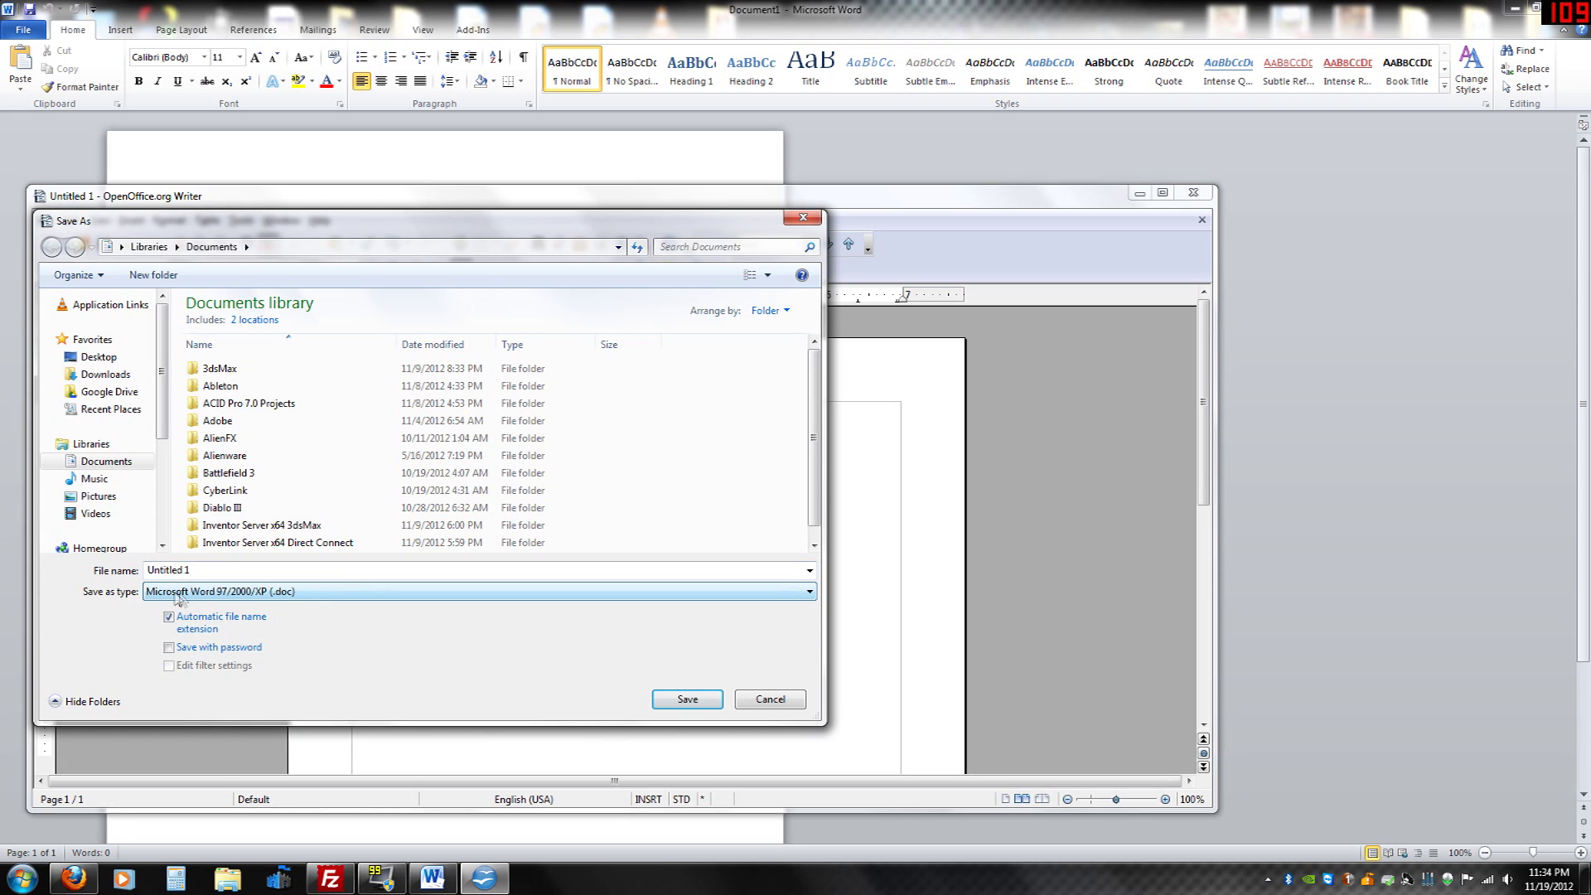
{"action": "left_click", "coordinate": [775, 702]}
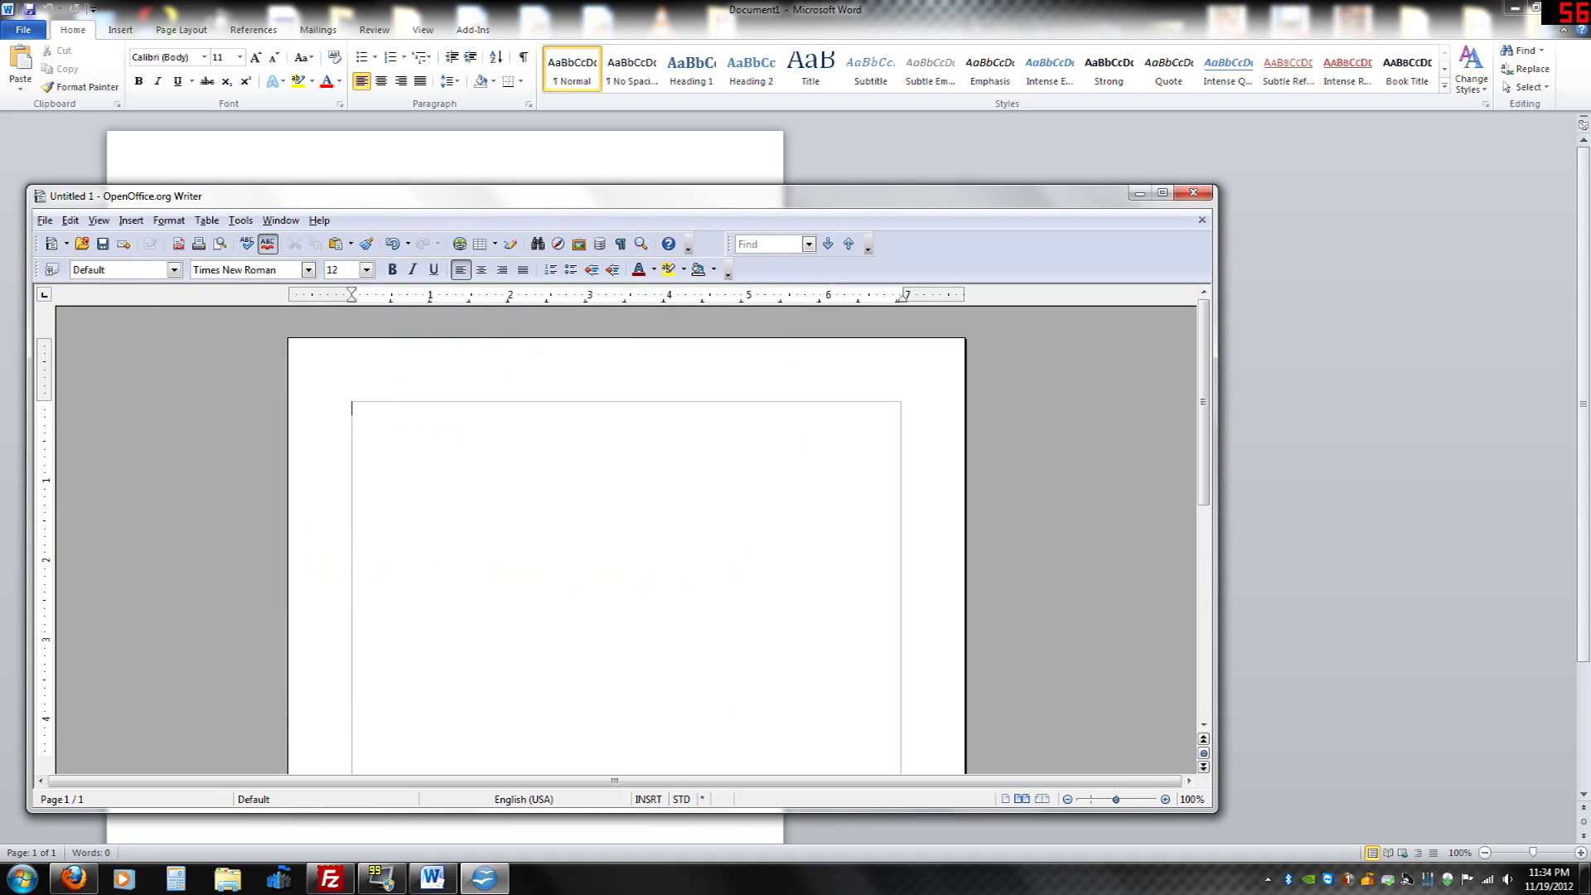
{"action": "left_click", "coordinate": [1193, 193]}
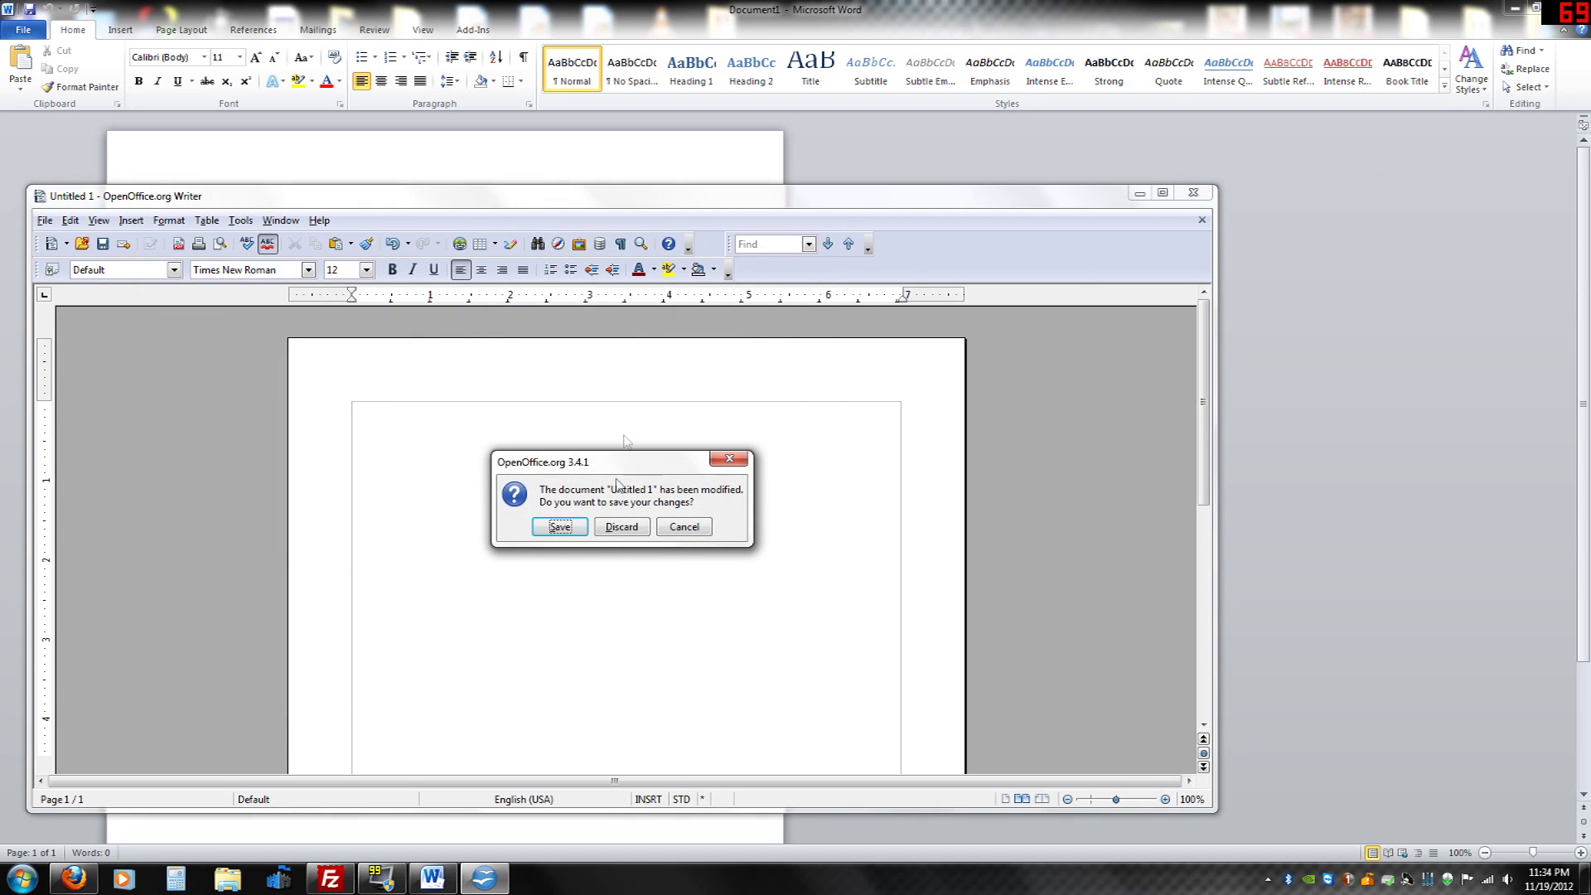
Cancel the save prompt, move the Writer window further right, and close it again
{"action": "left_click", "coordinate": [684, 525]}
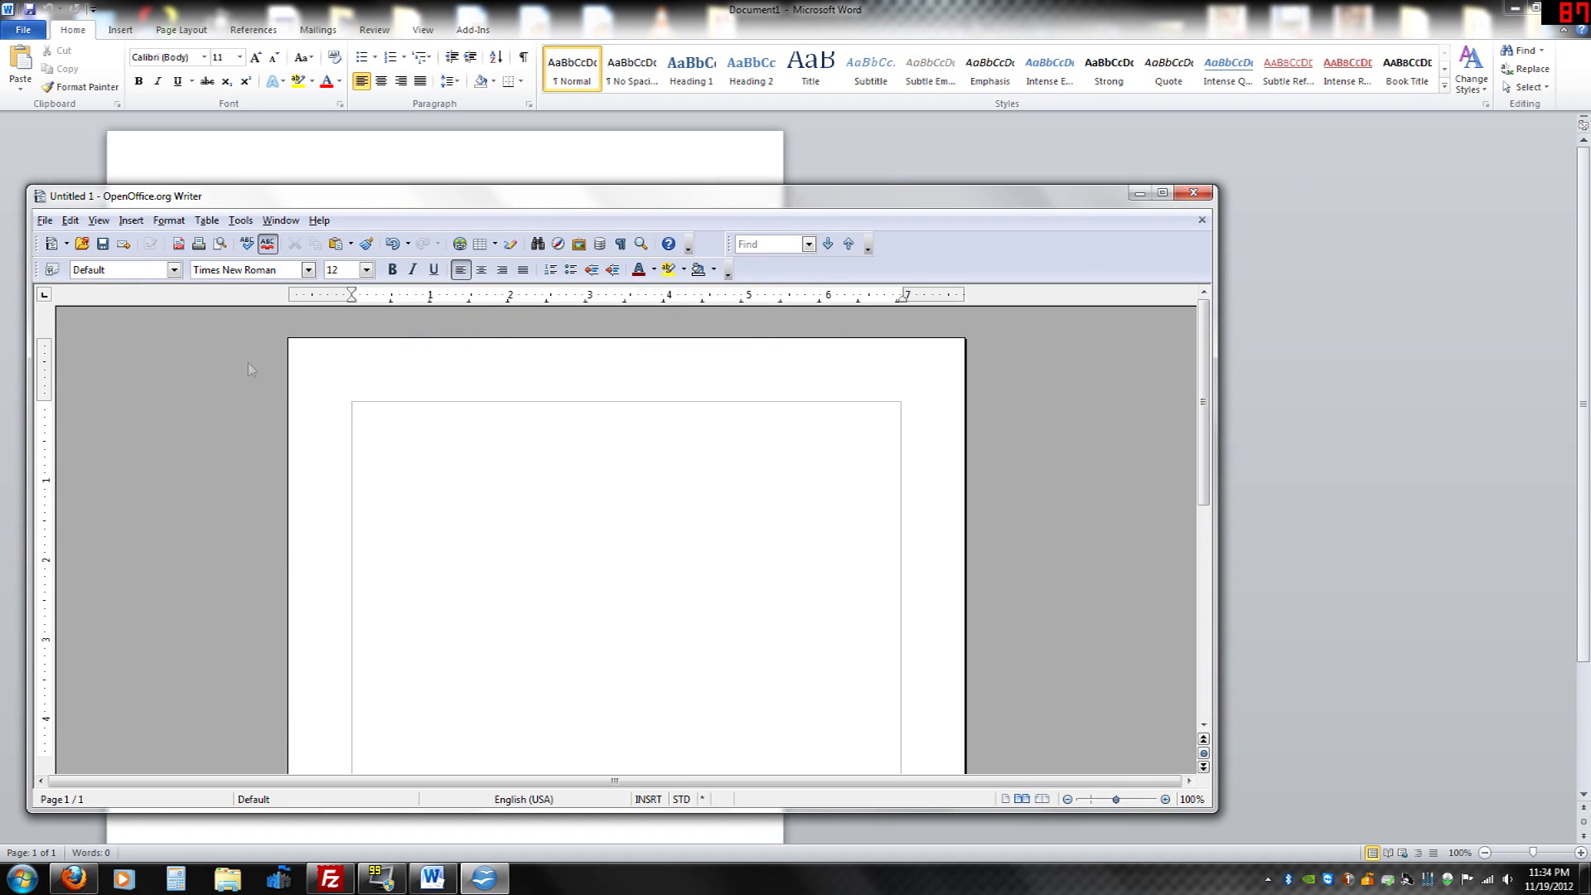
{"action": "left_click_drag", "start_coordinate": [519, 208], "coordinate": [645, 200]}
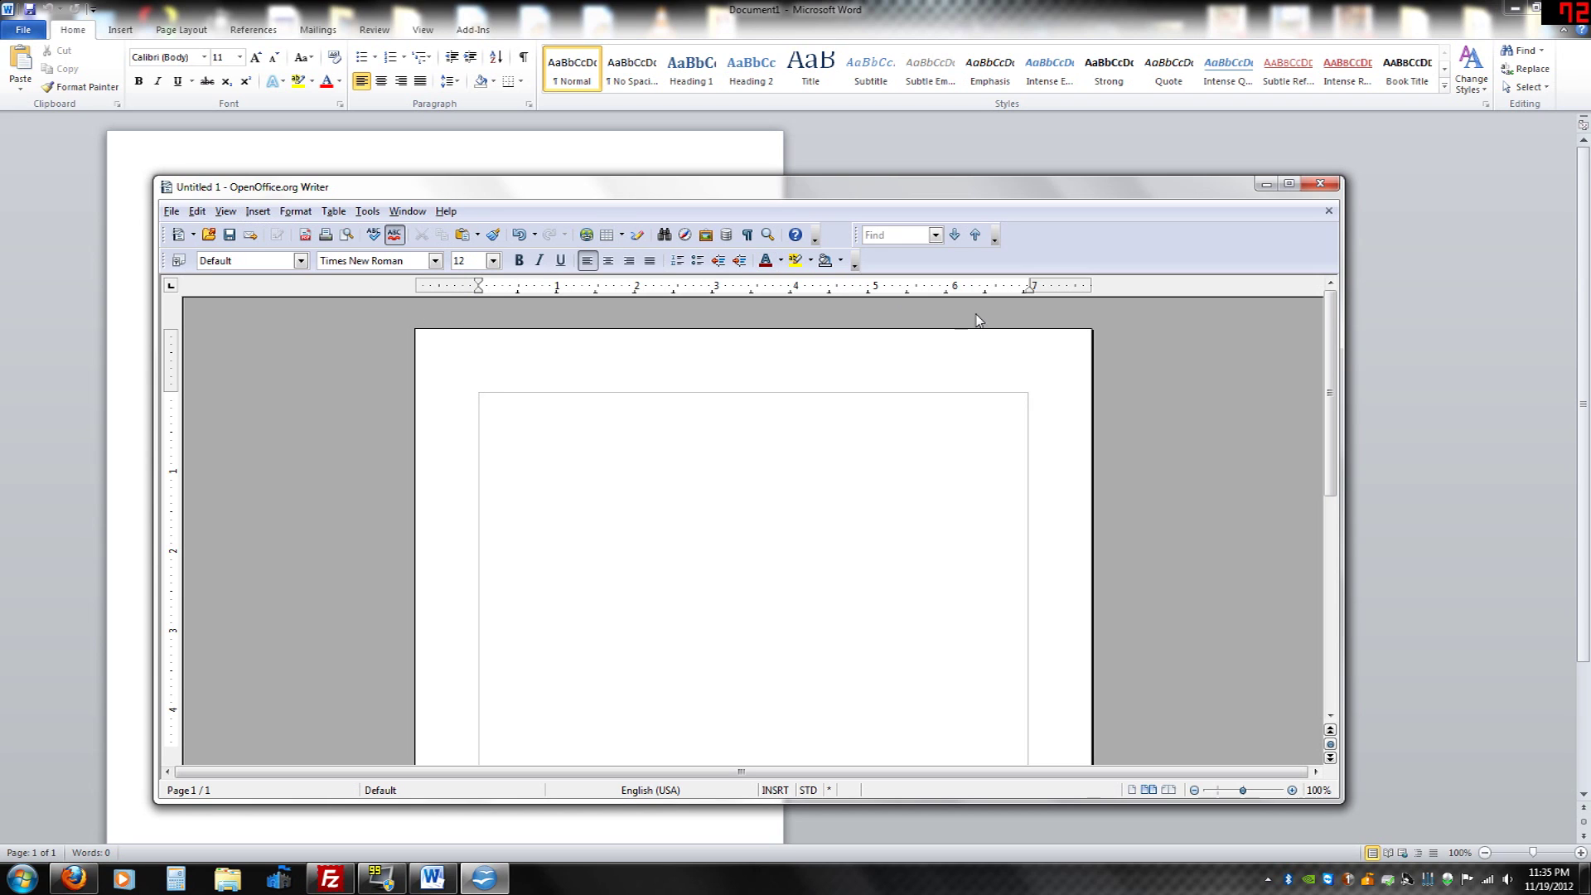
{"action": "left_click", "coordinate": [1321, 184]}
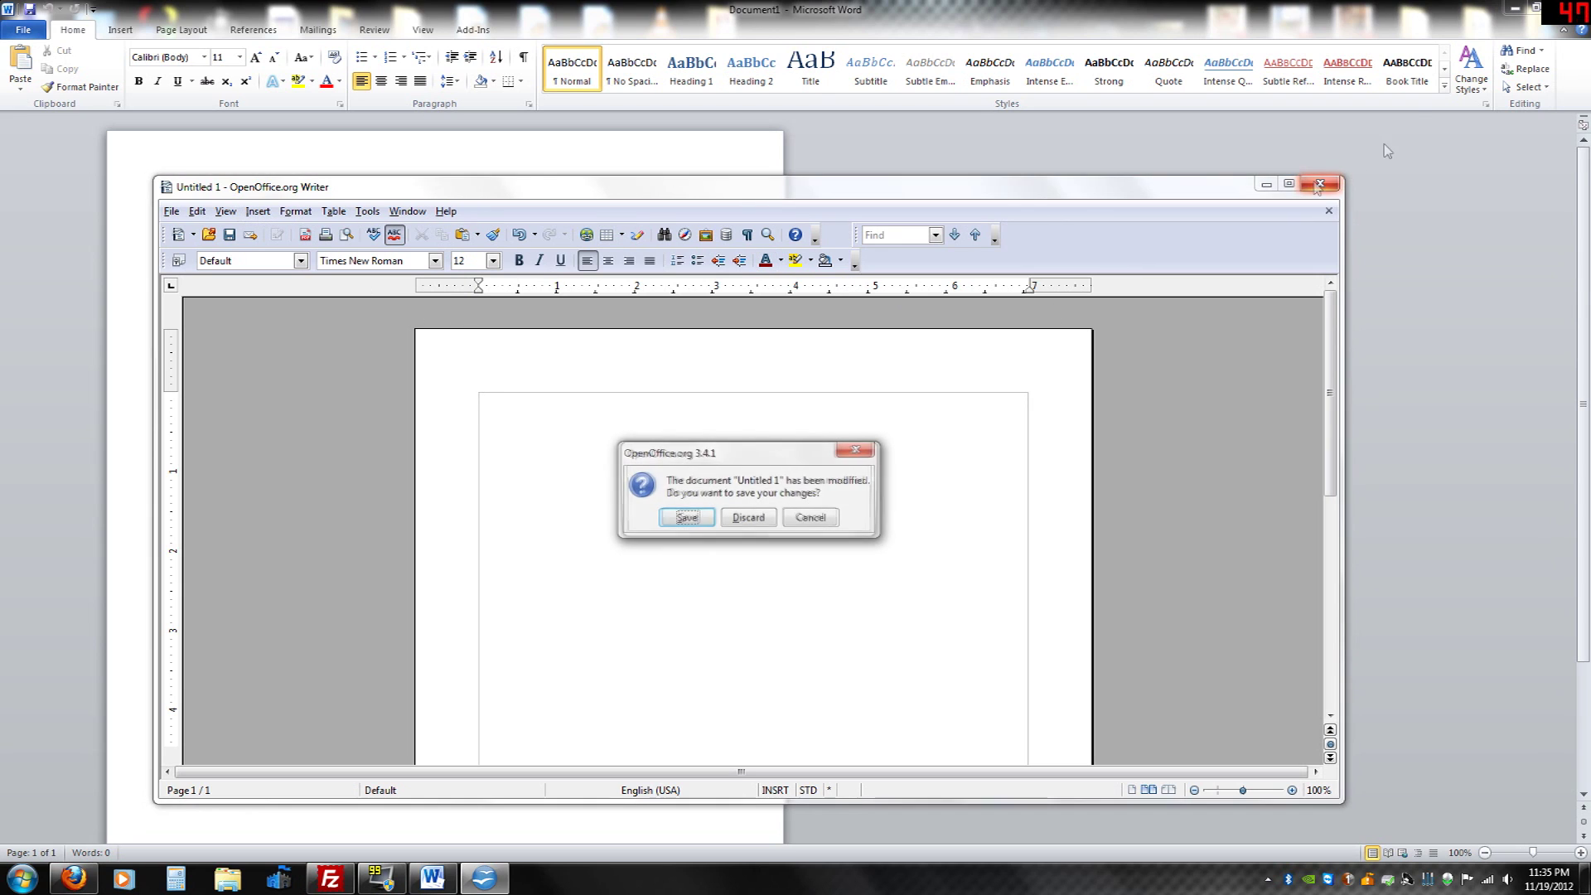
Discard Untitled 1, close Word, open PowerPoint 2010 in a smaller window, and launch OpenOffice
{"action": "left_click", "coordinate": [747, 517]}
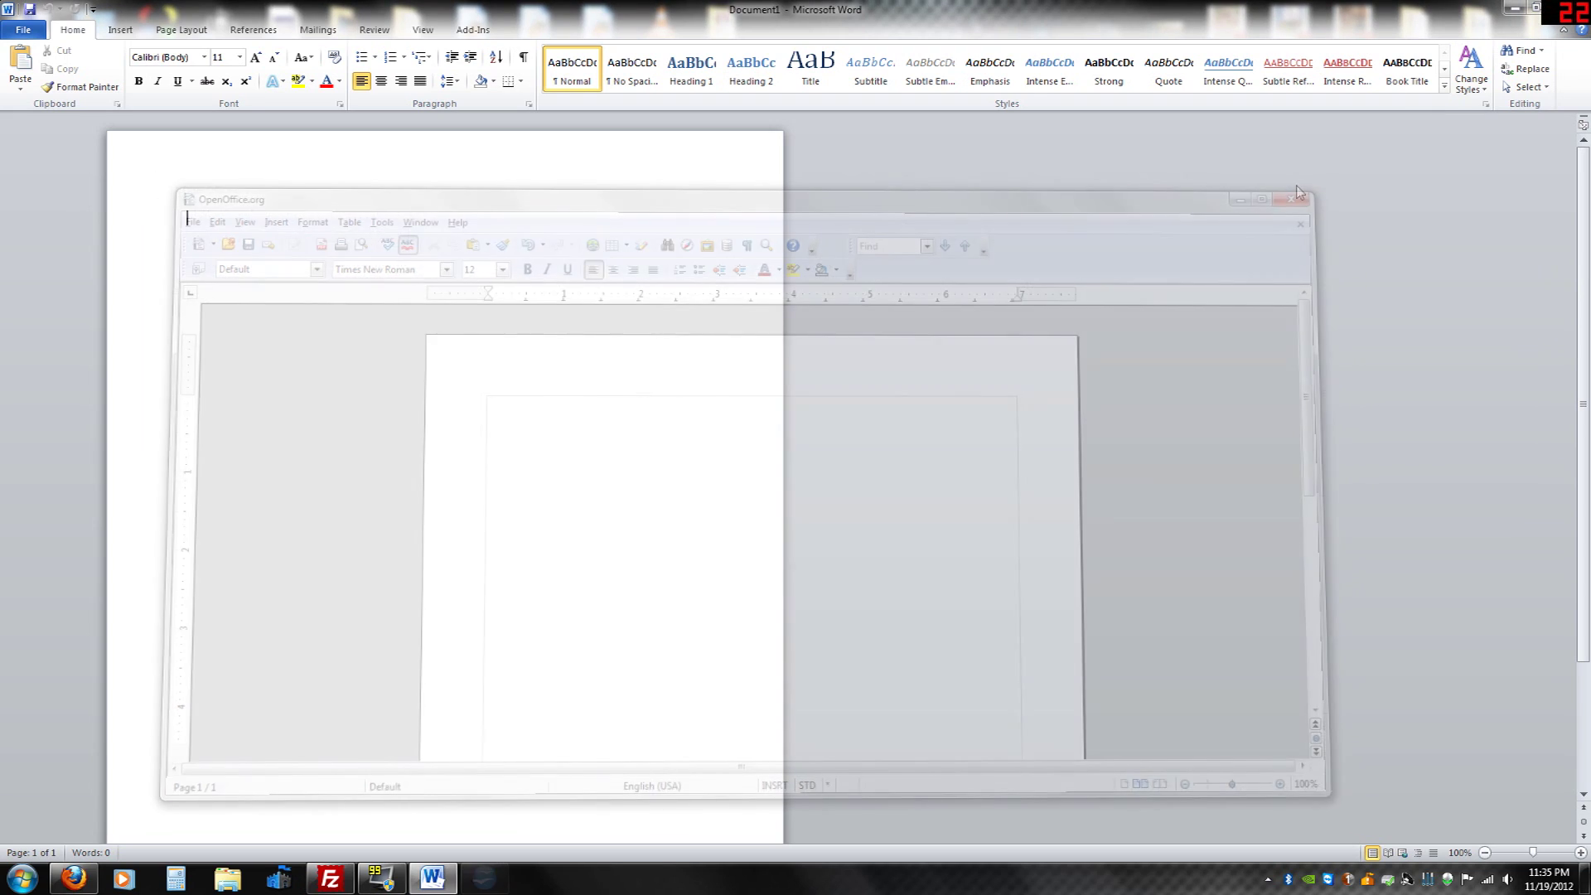
{"action": "key", "text": "alt+F4"}
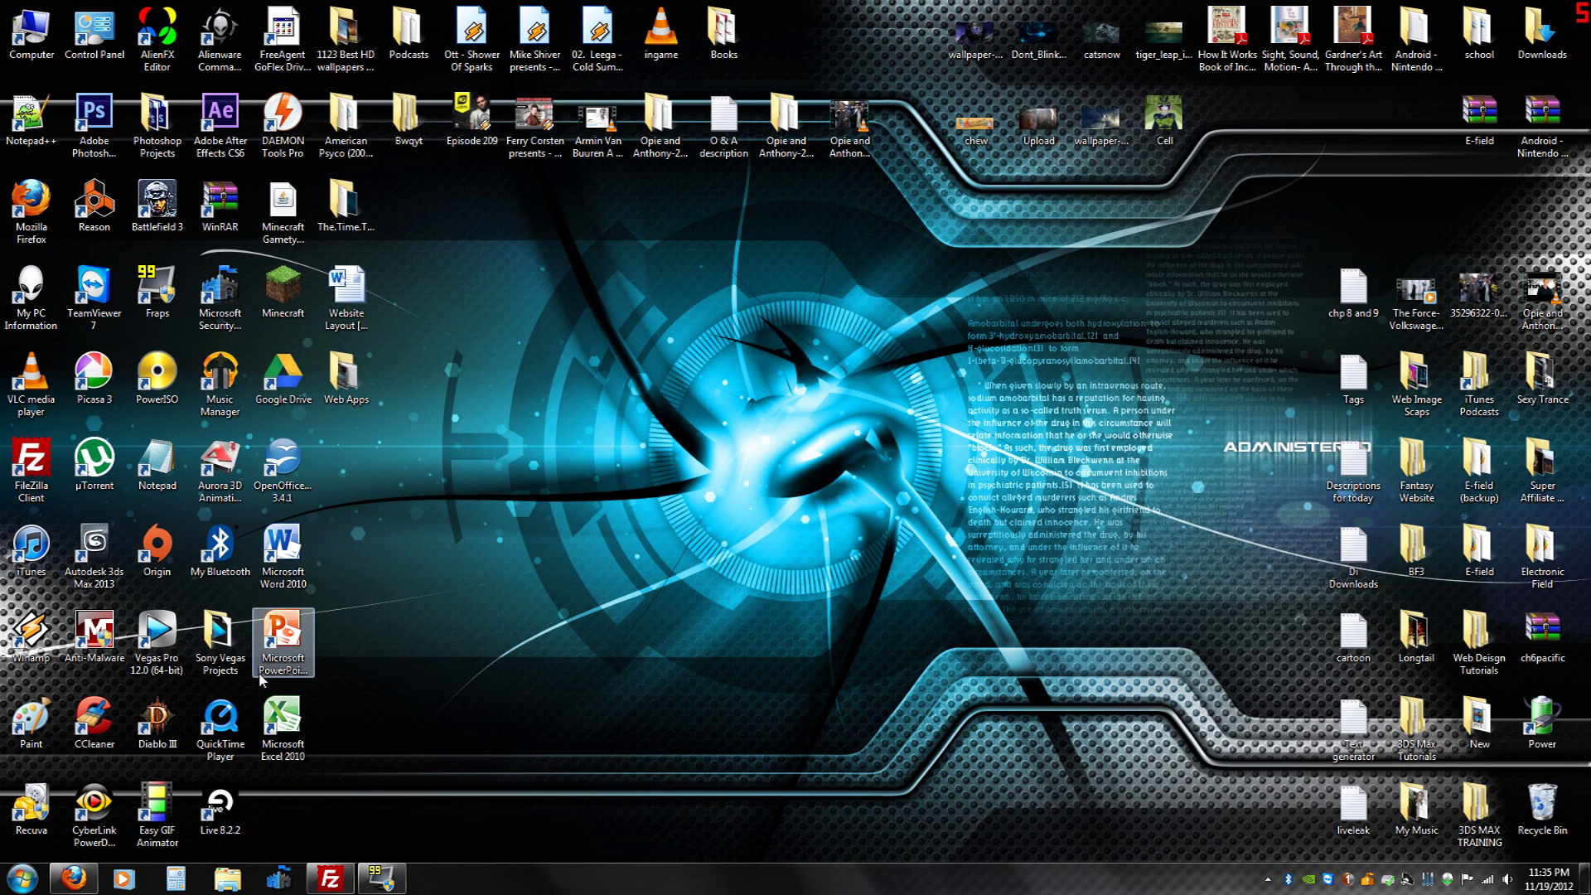
{"action": "double_click", "coordinate": [281, 659]}
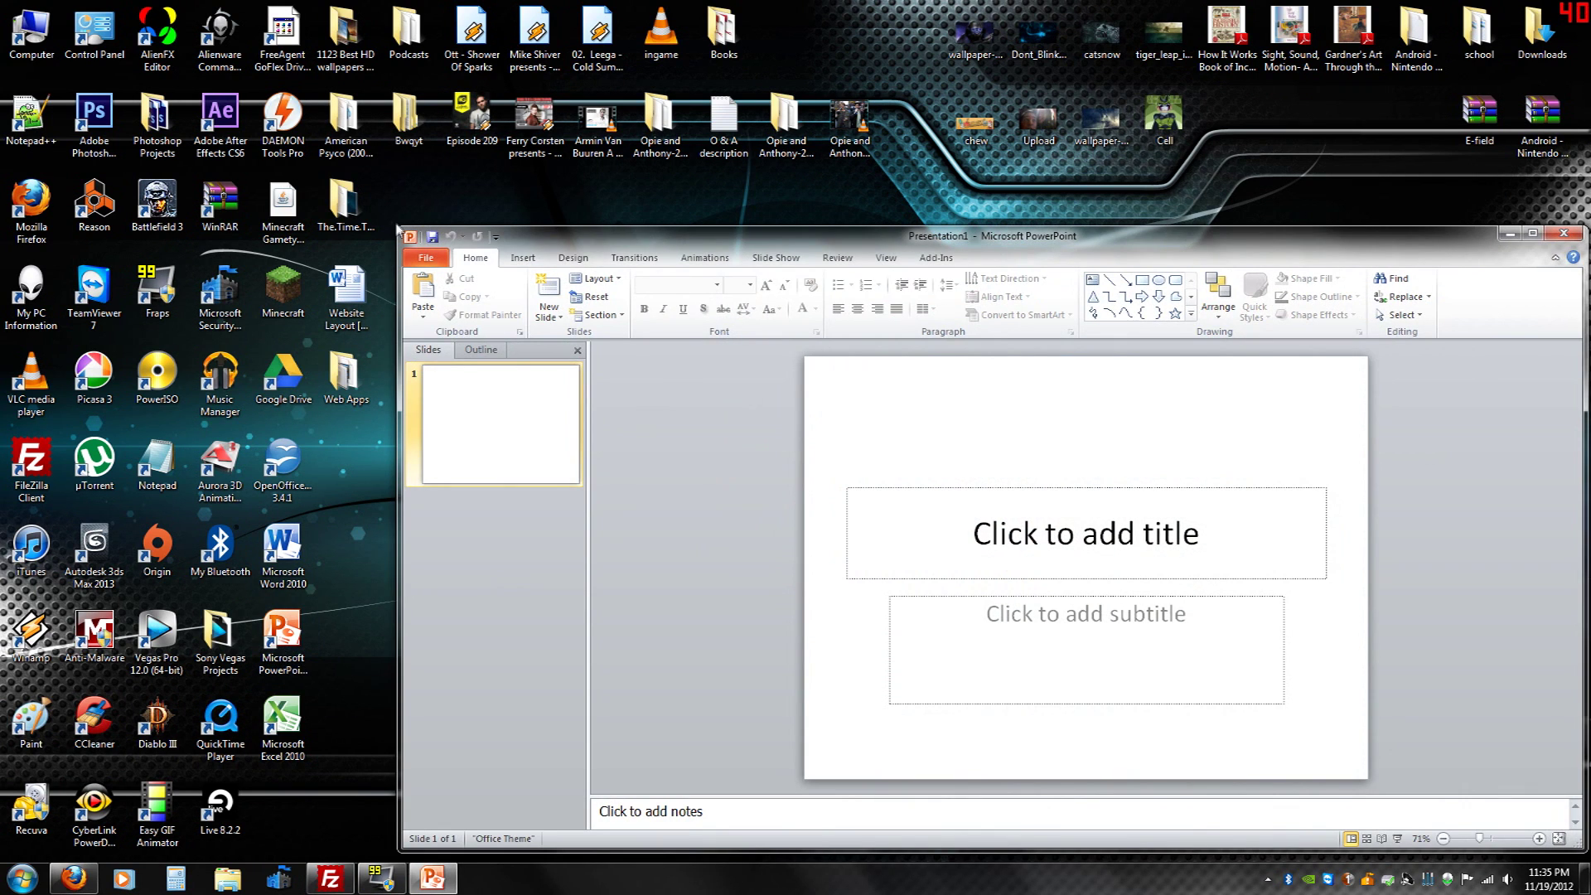
{"action": "left_click_drag", "start_coordinate": [393, 221], "coordinate": [535, 306]}
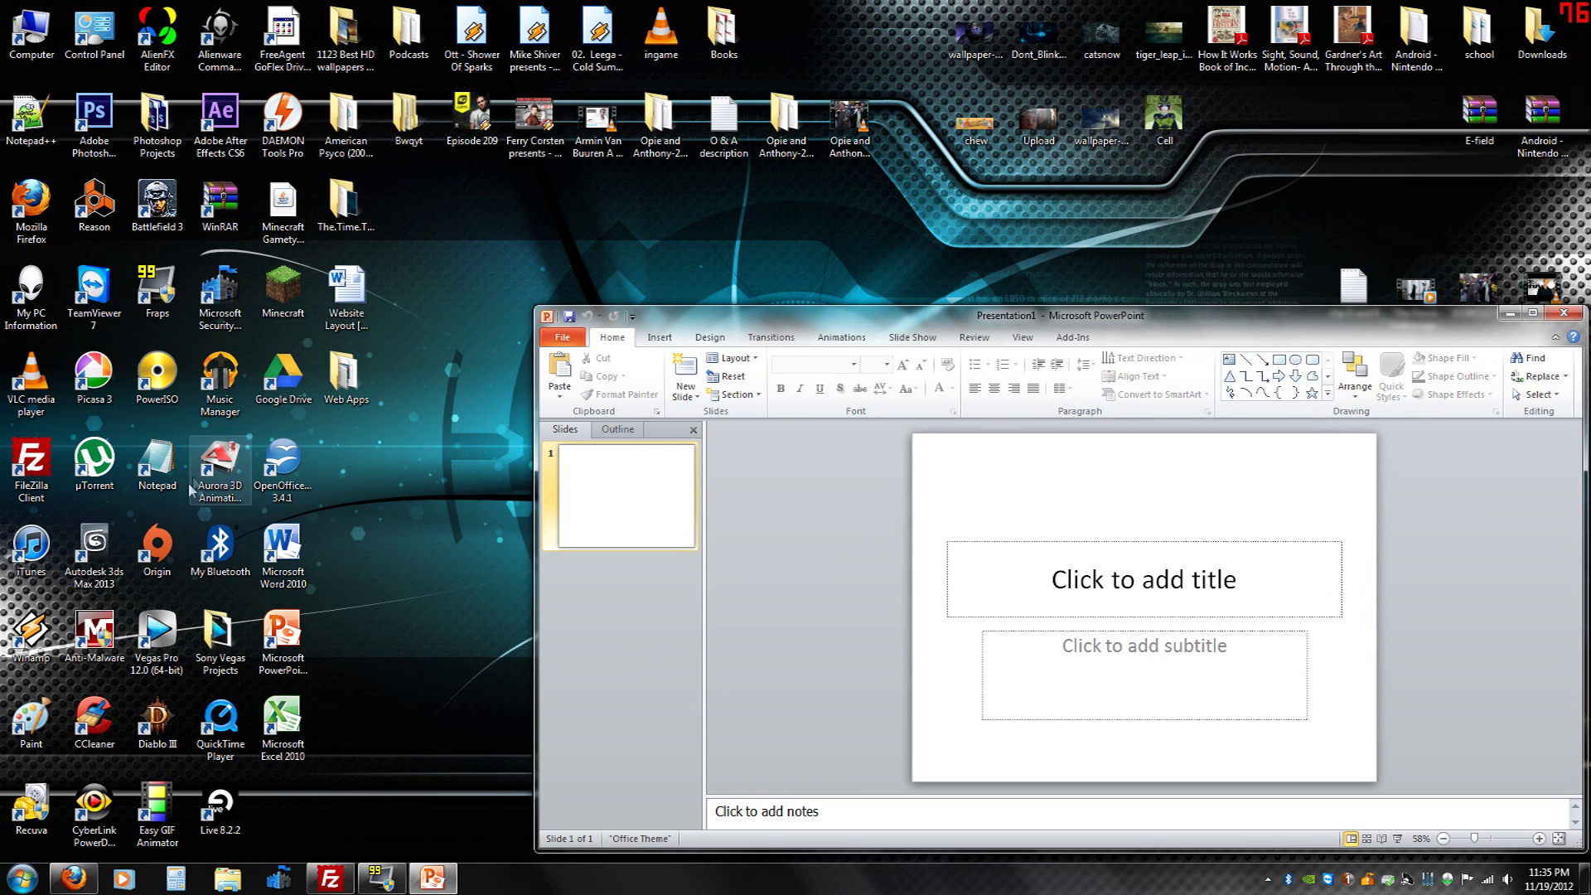
{"action": "double_click", "coordinate": [283, 471]}
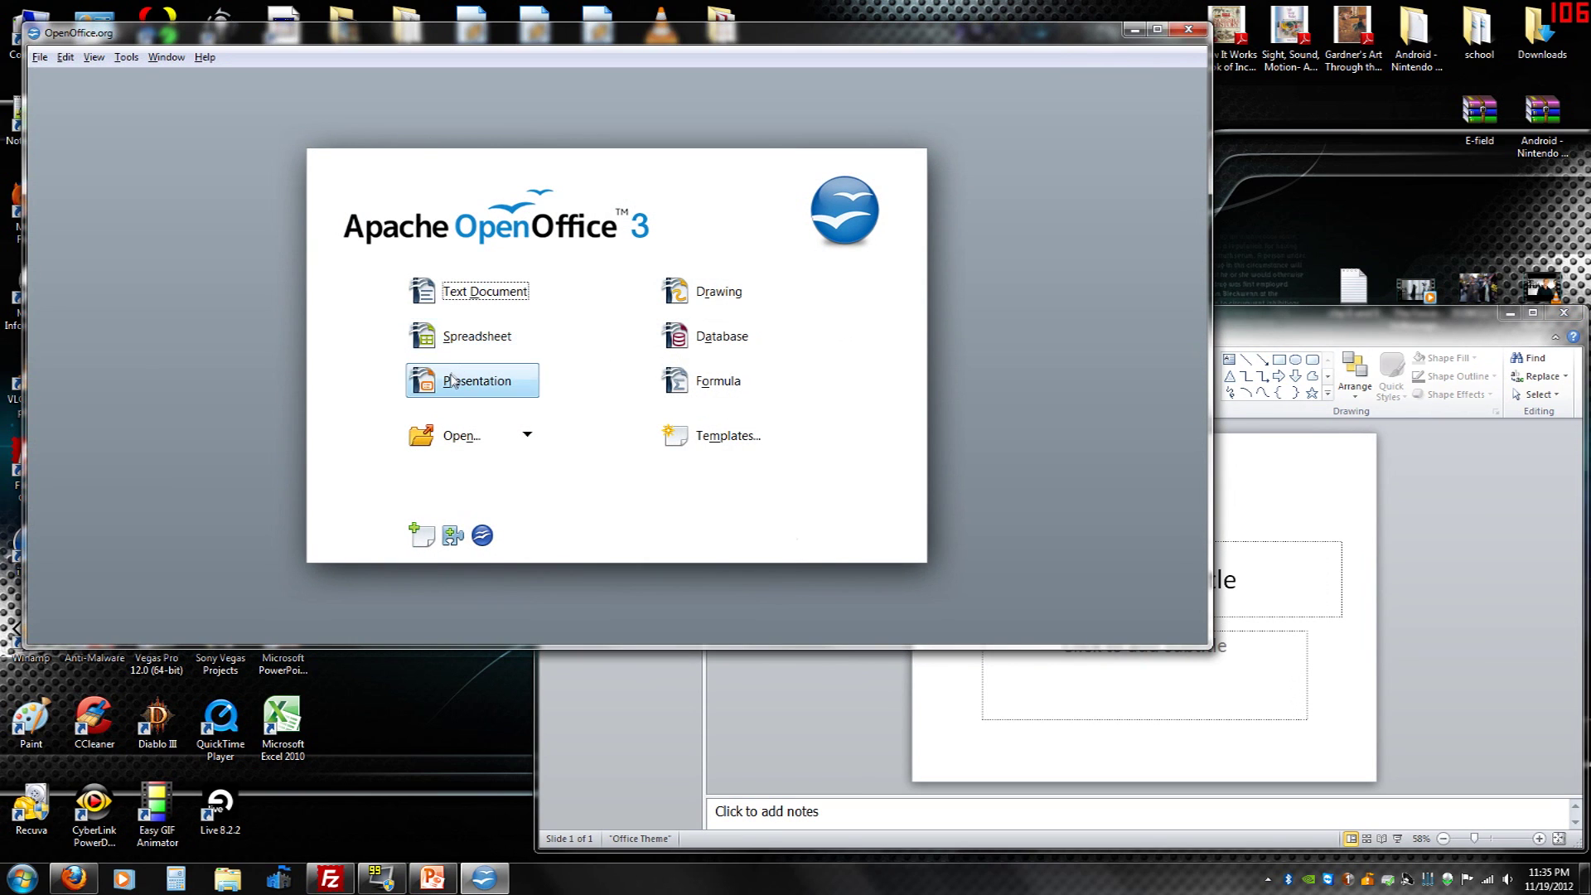
Create an empty Impress presentation through the Presentation Wizard with the <Original> design
{"action": "left_click", "coordinate": [450, 374]}
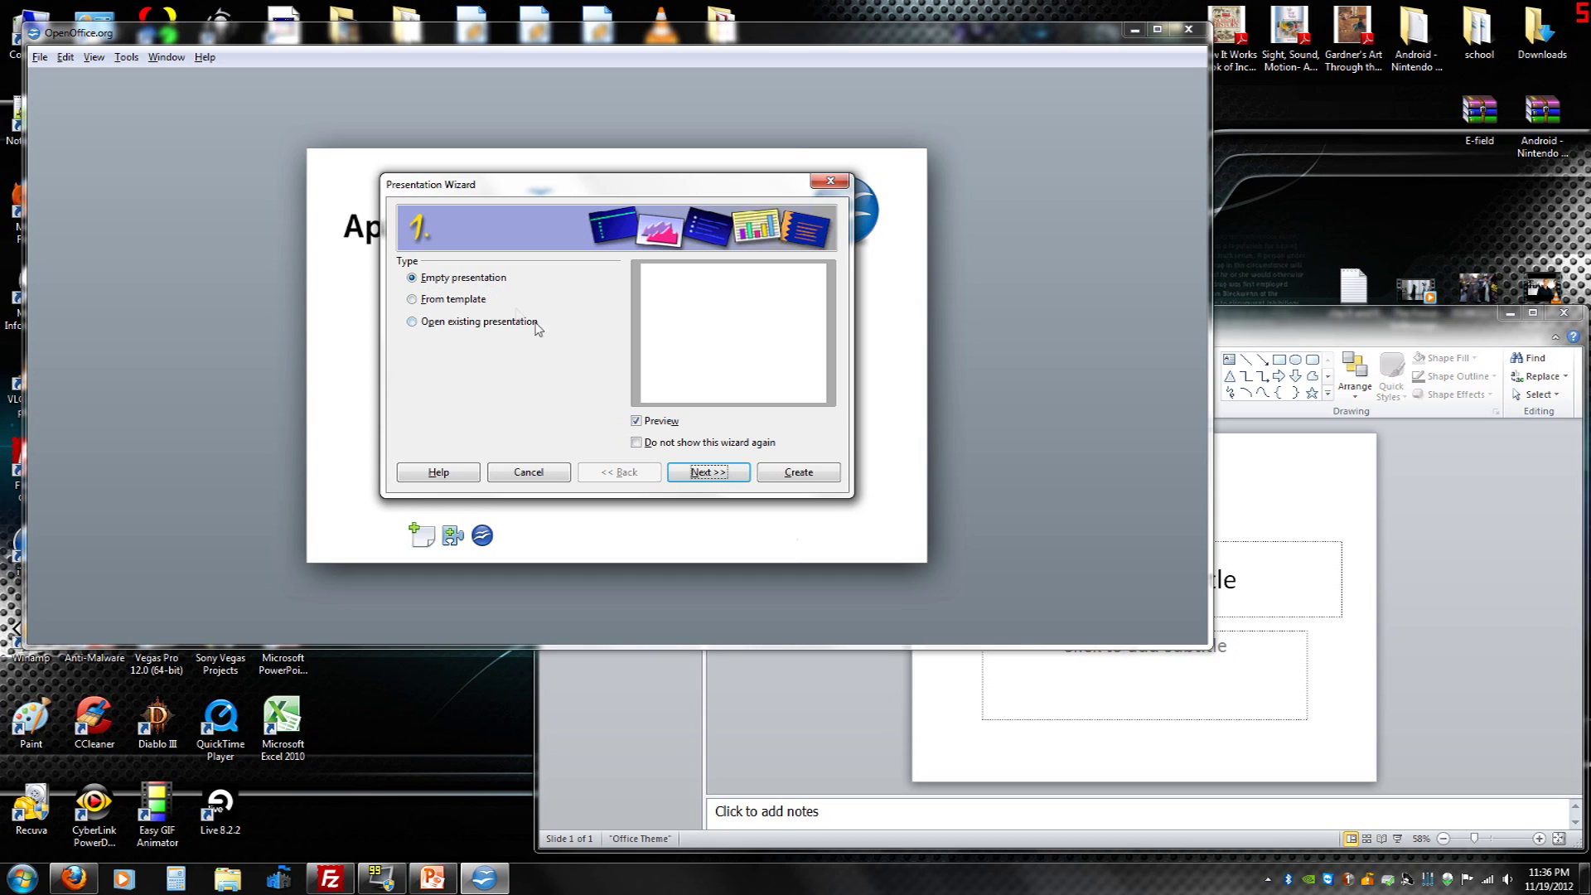
{"action": "left_click", "coordinate": [702, 472]}
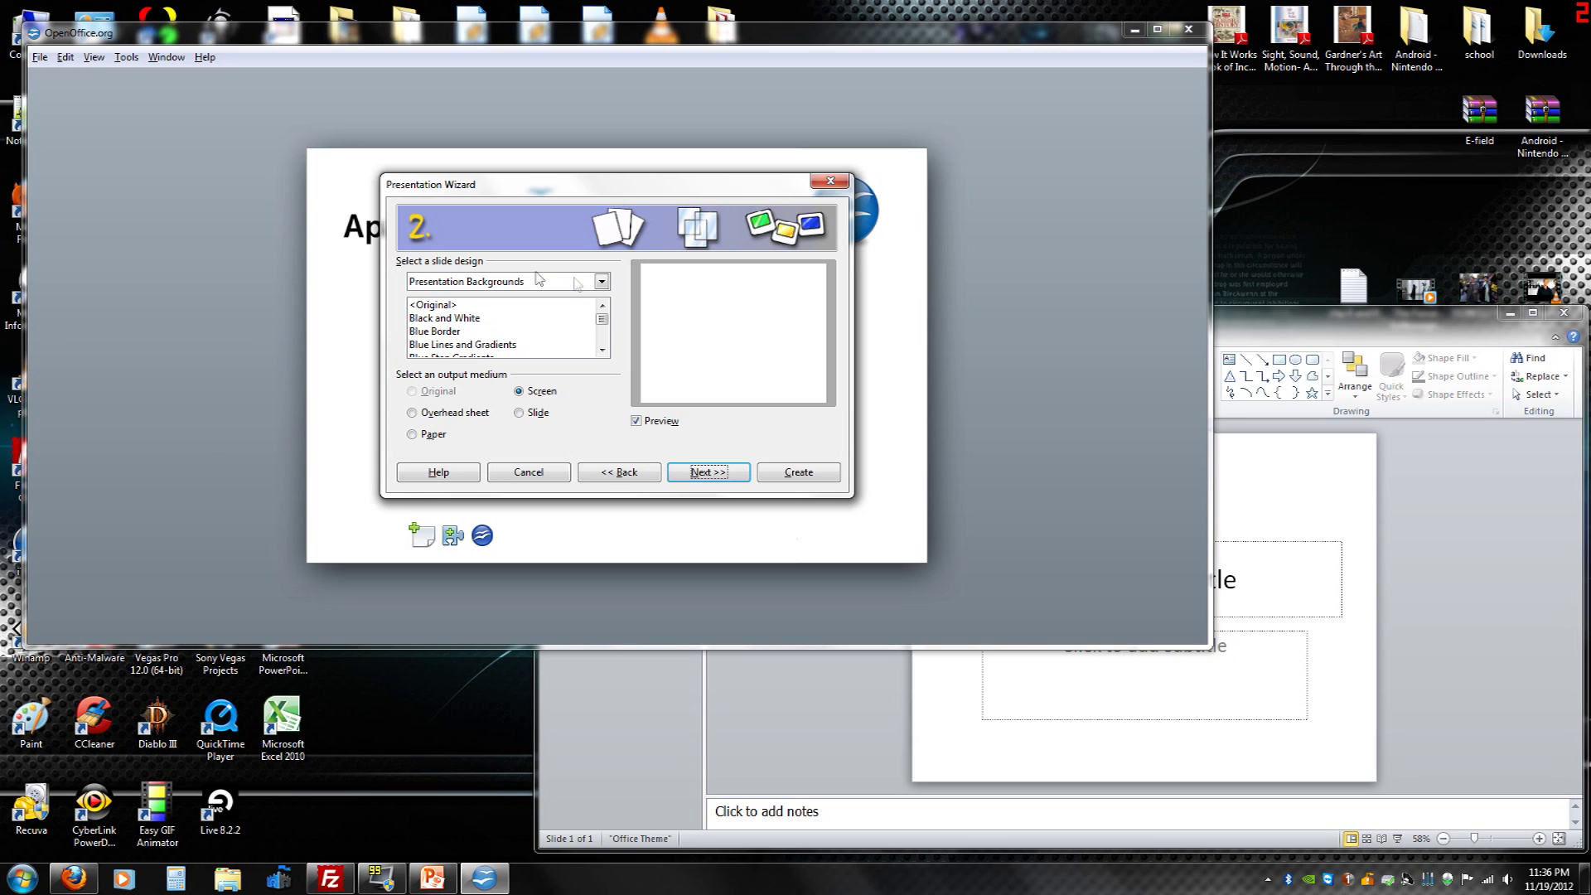
{"action": "left_click", "coordinate": [444, 308]}
{"action": "left_click", "coordinate": [681, 470]}
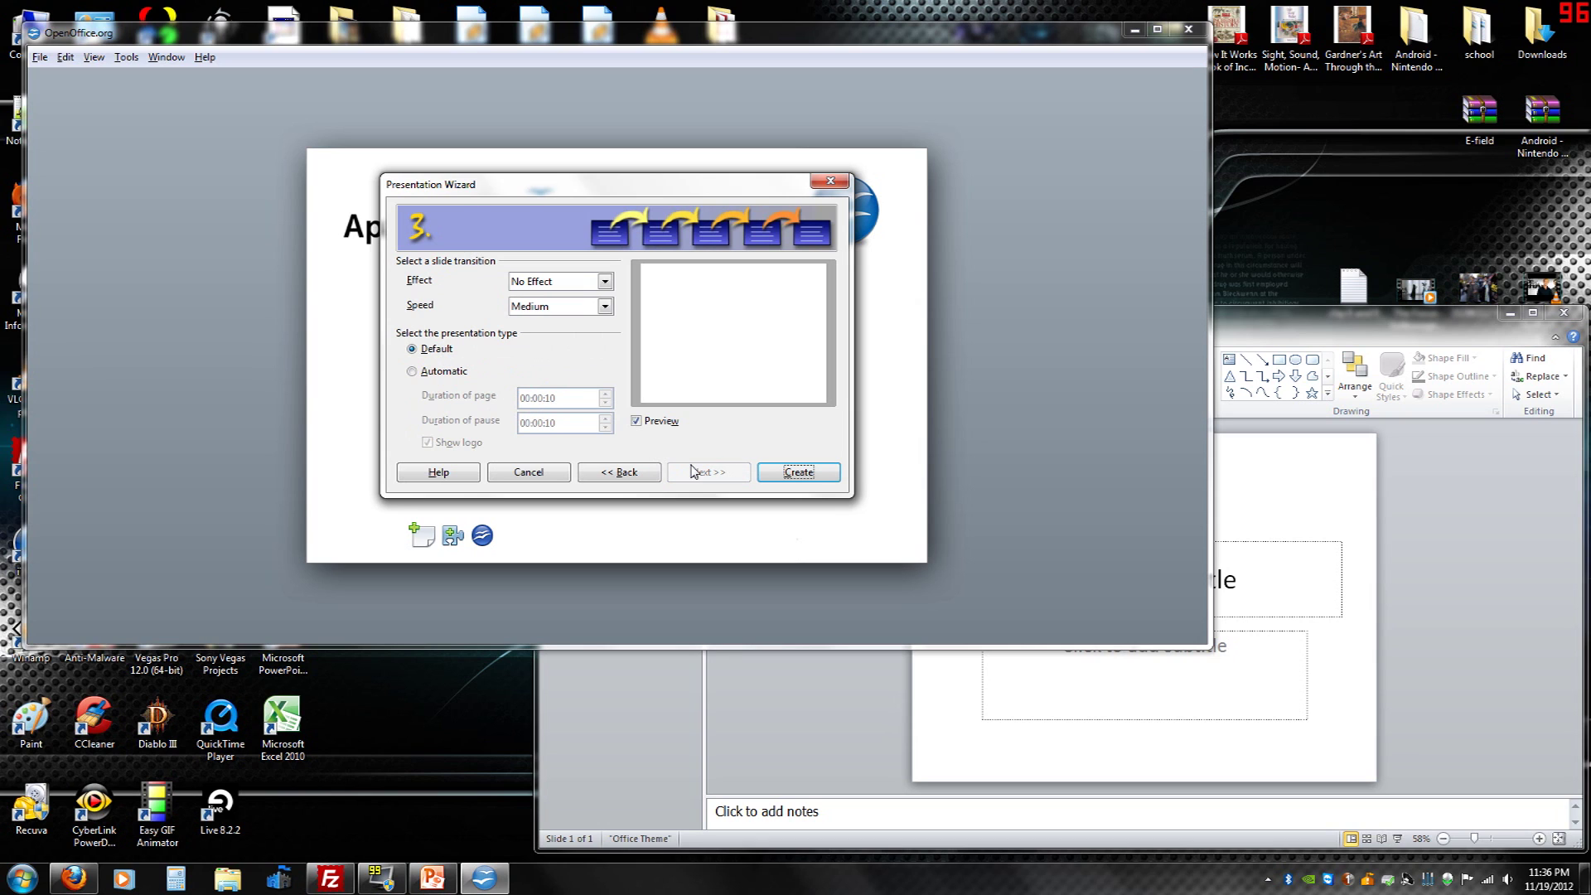
{"action": "left_click", "coordinate": [799, 473]}
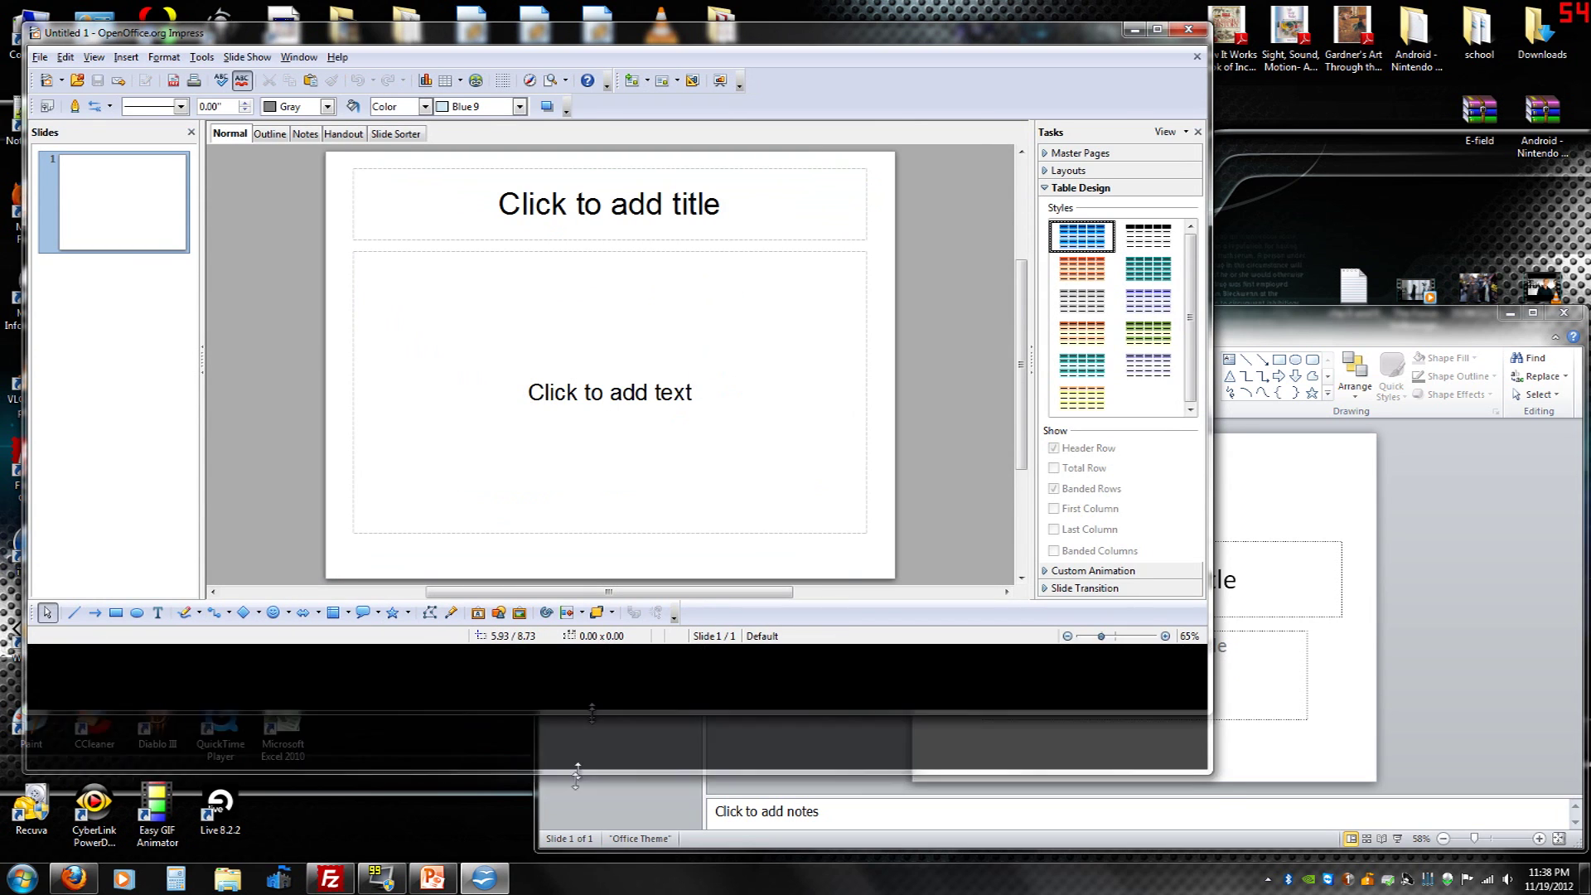
Make the Impress and PowerPoint windows taller
{"action": "left_click_drag", "start_coordinate": [610, 647], "coordinate": [648, 822]}
{"action": "left_click", "coordinate": [432, 878]}
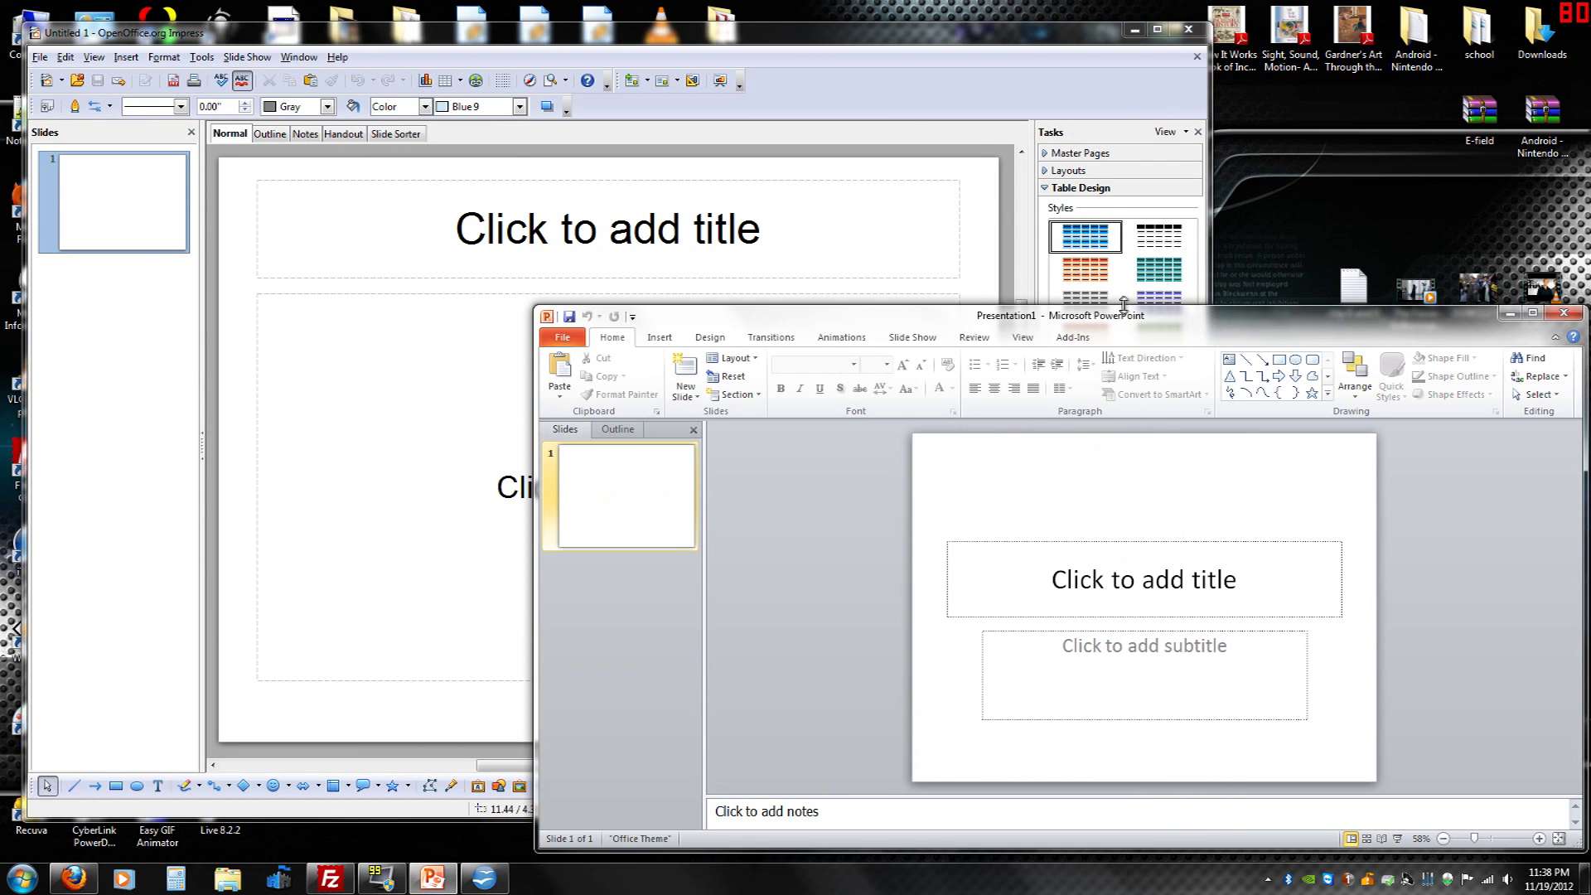
{"action": "left_click_drag", "start_coordinate": [1123, 305], "coordinate": [1123, 59]}
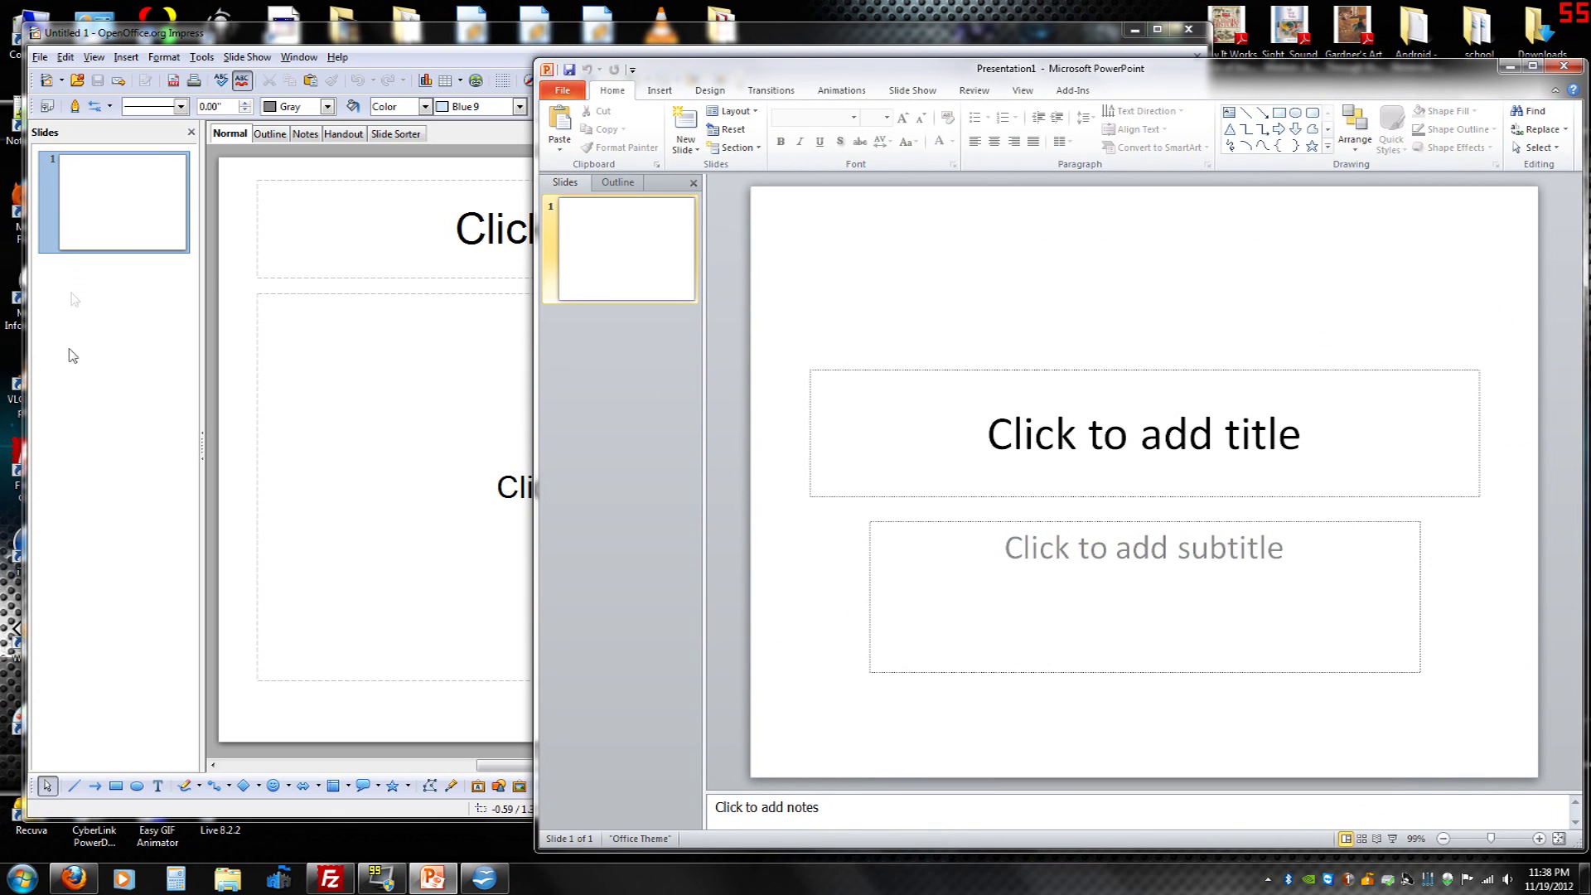
{"action": "left_click", "coordinate": [488, 40]}
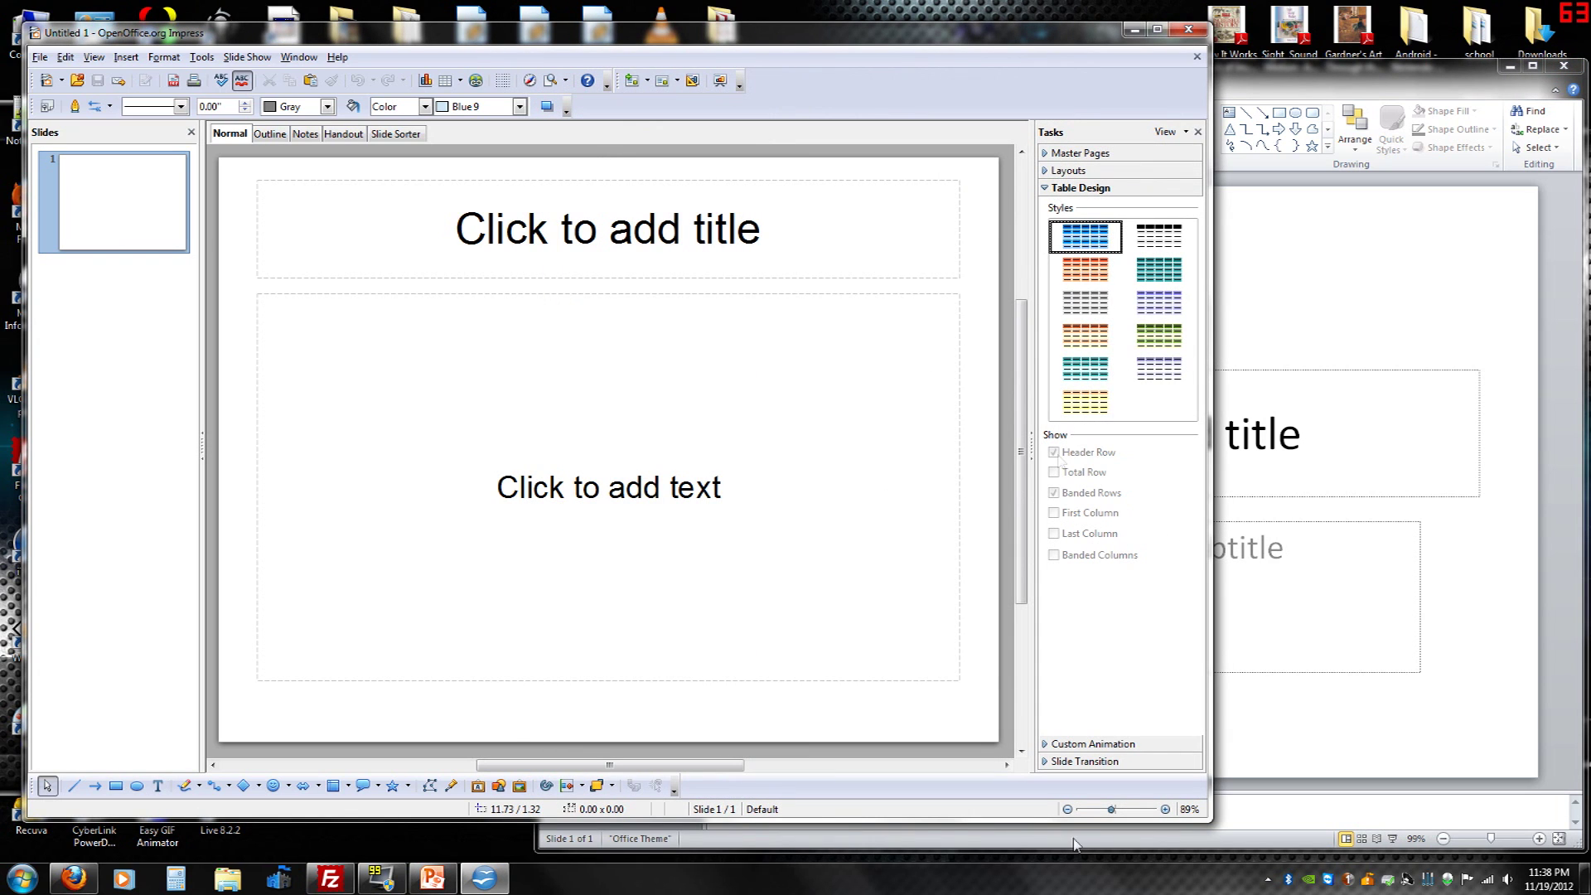
Browse Impress's slide transition options, then close Impress and PowerPoint
{"action": "left_click", "coordinate": [1077, 761]}
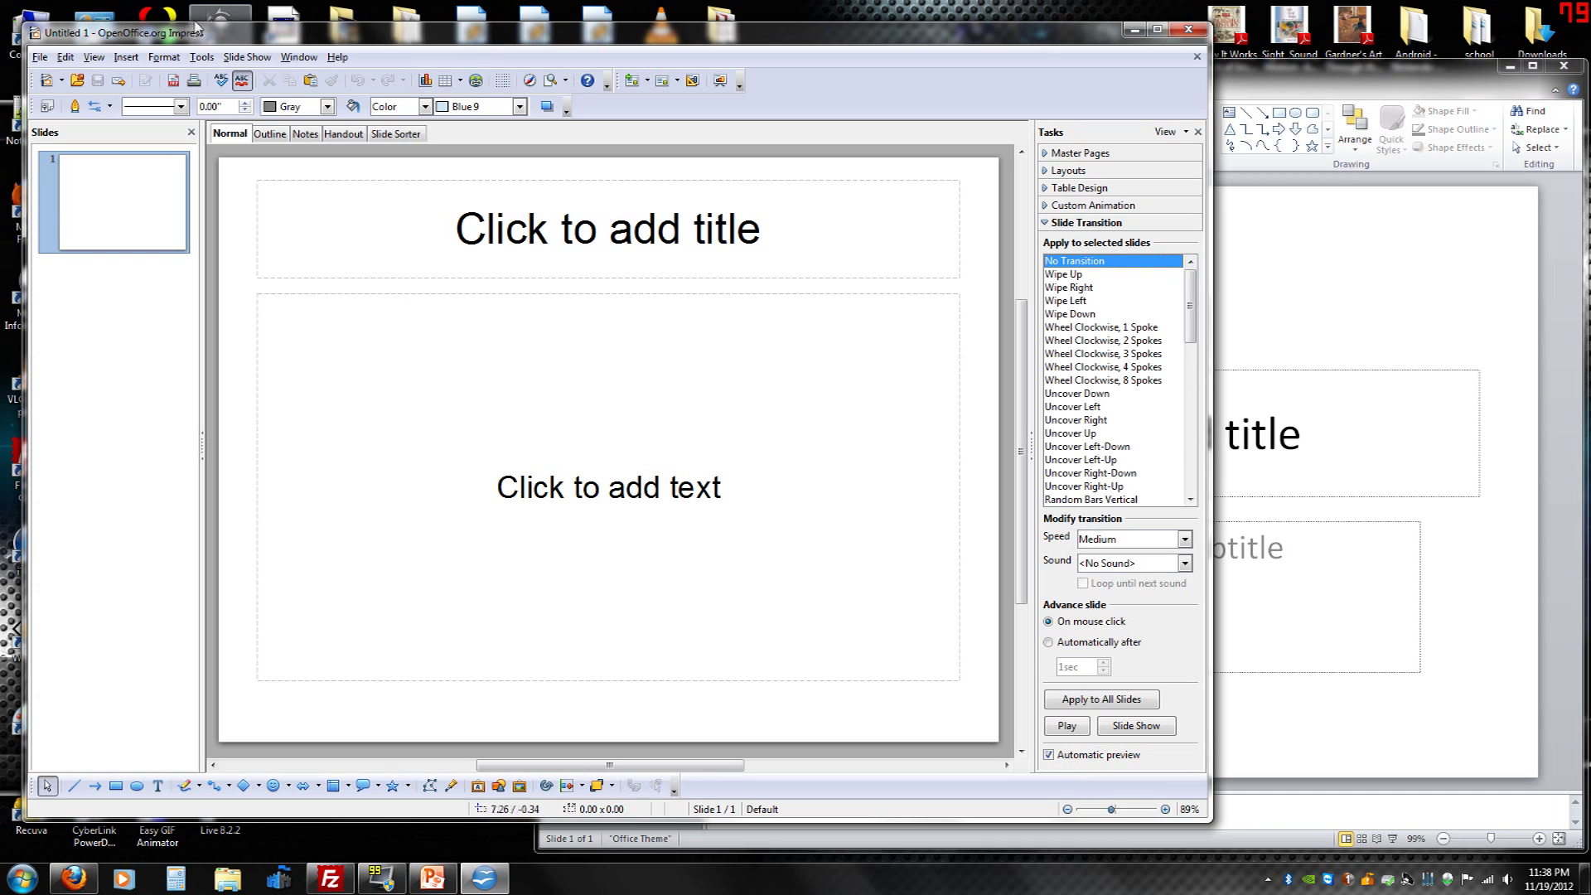
{"action": "left_click", "coordinate": [1336, 90]}
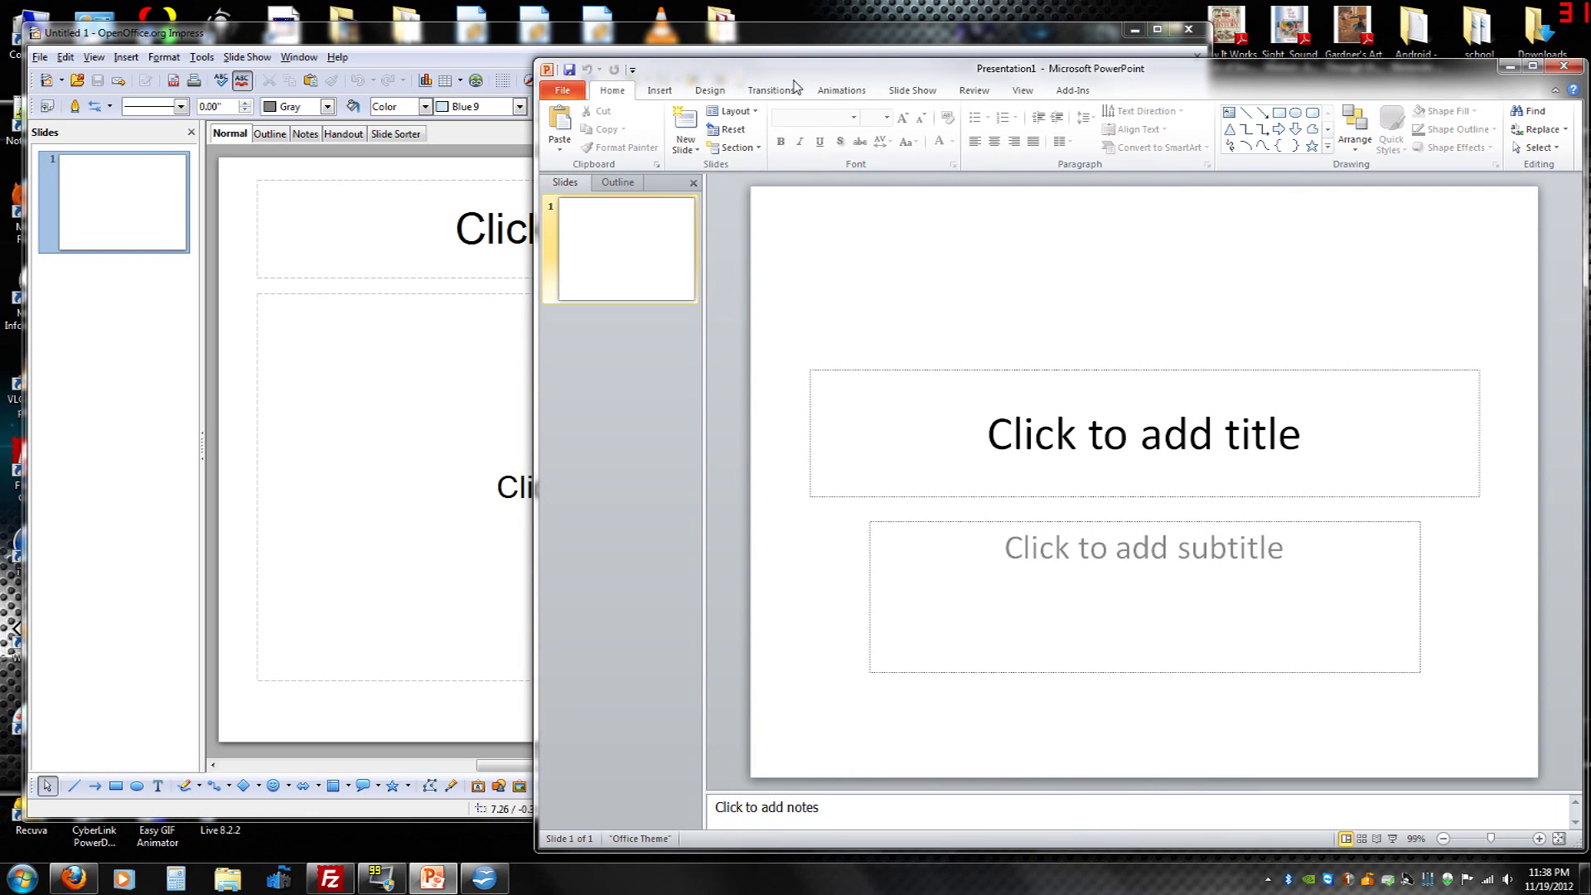
{"action": "left_click", "coordinate": [469, 33]}
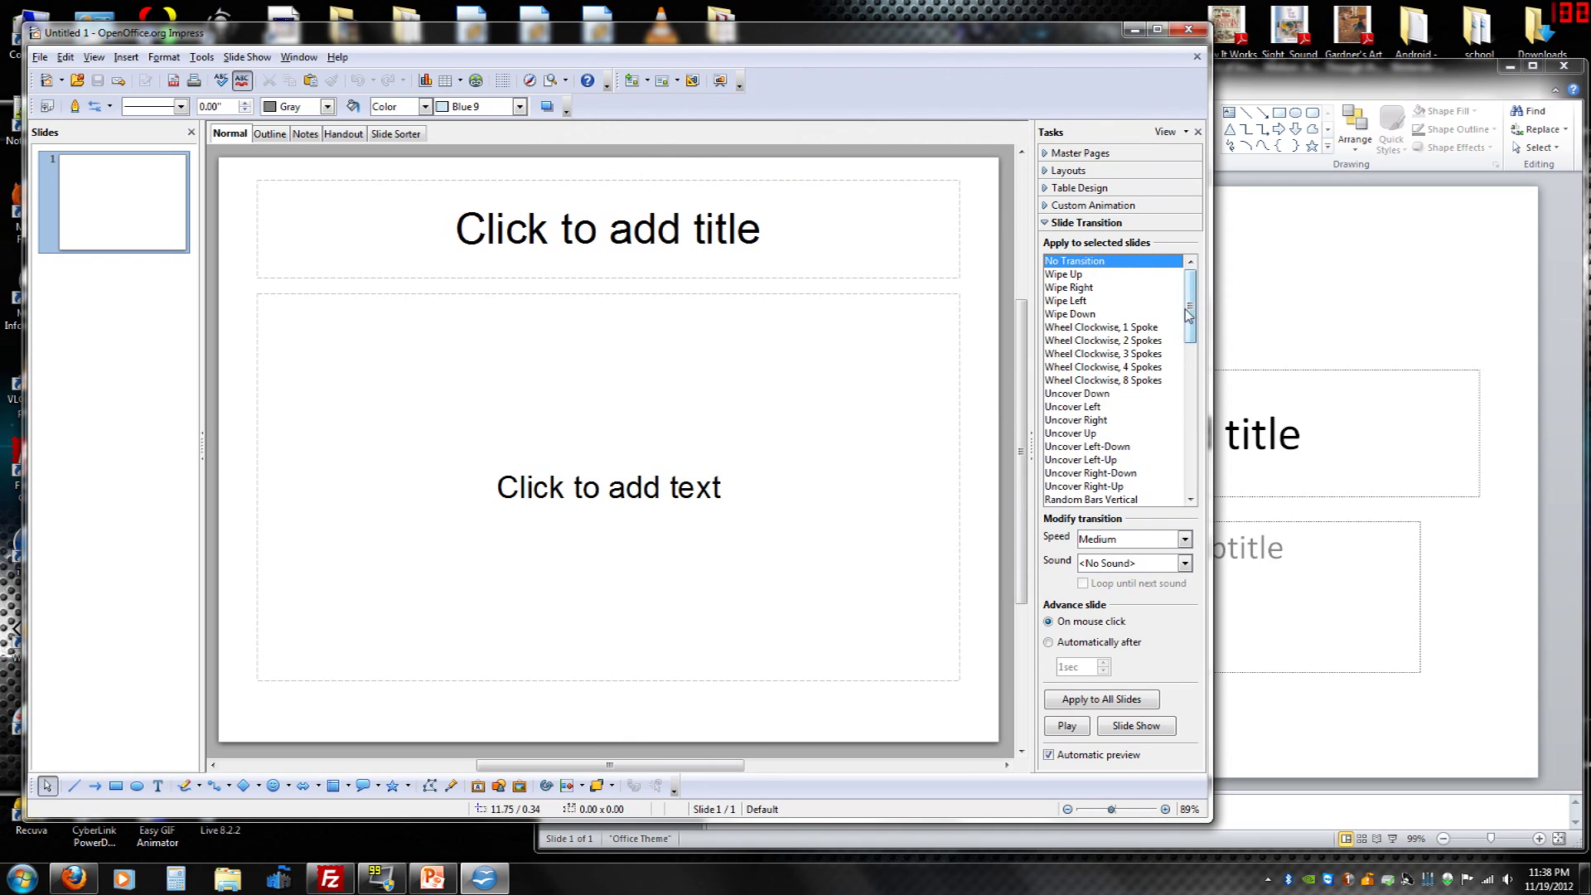
{"action": "mouse_move", "coordinate": [1191, 314]}
{"action": "left_mouse_down"}
{"action": "mouse_move", "coordinate": [1199, 474]}
{"action": "mouse_move", "coordinate": [1219, 291]}
{"action": "mouse_move", "coordinate": [1191, 344]}
{"action": "mouse_move", "coordinate": [1191, 298]}
{"action": "mouse_move", "coordinate": [1189, 456]}
{"action": "left_mouse_up"}
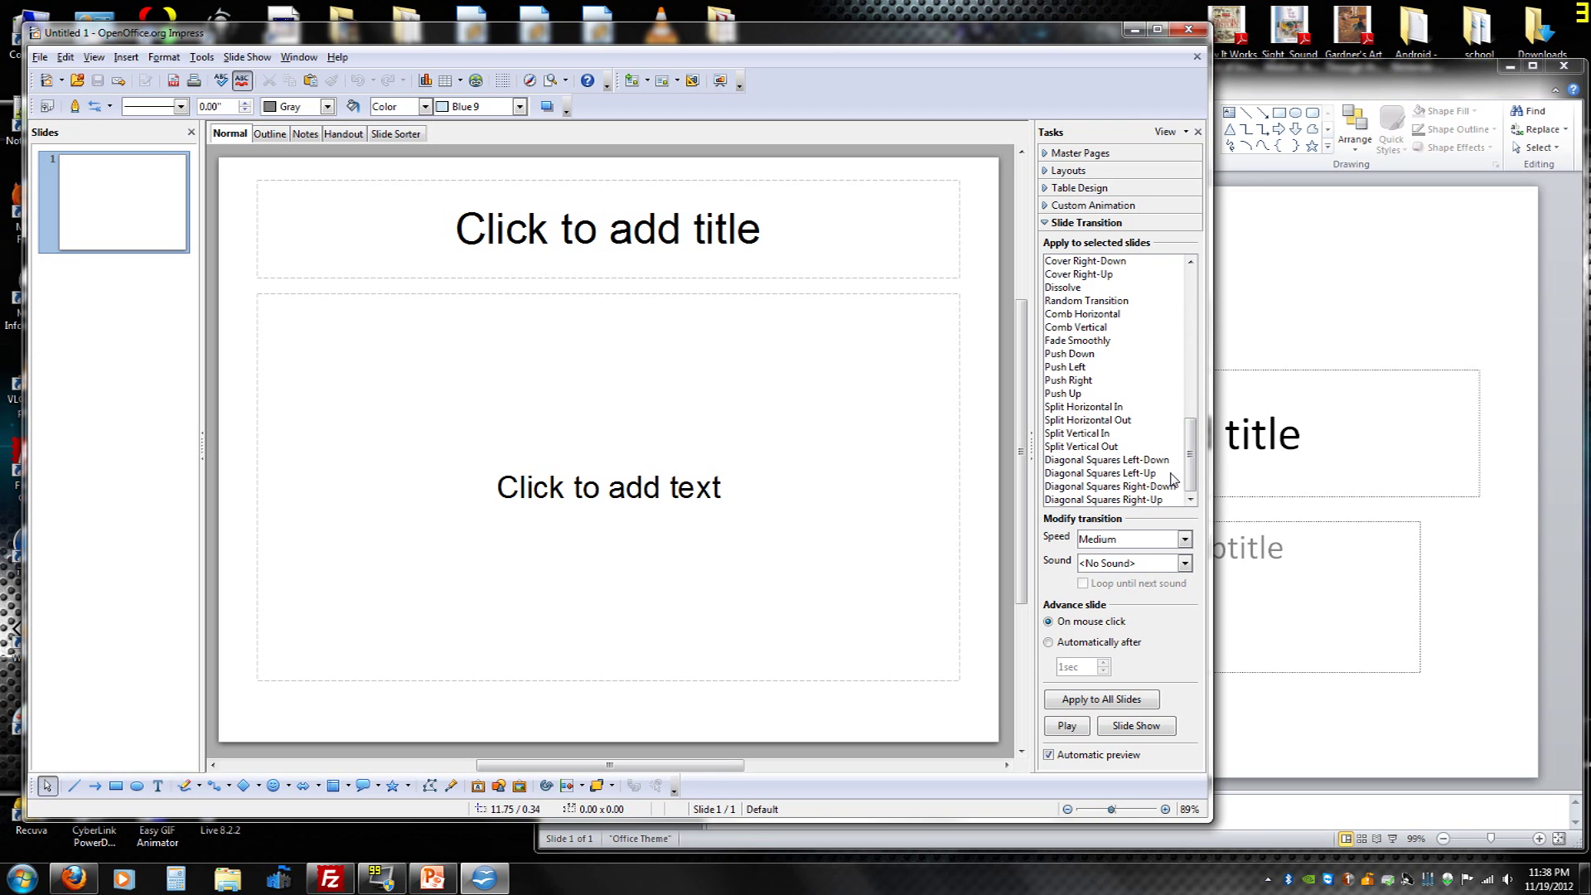
{"action": "left_click", "coordinate": [1185, 30]}
{"action": "left_click", "coordinate": [1570, 10]}
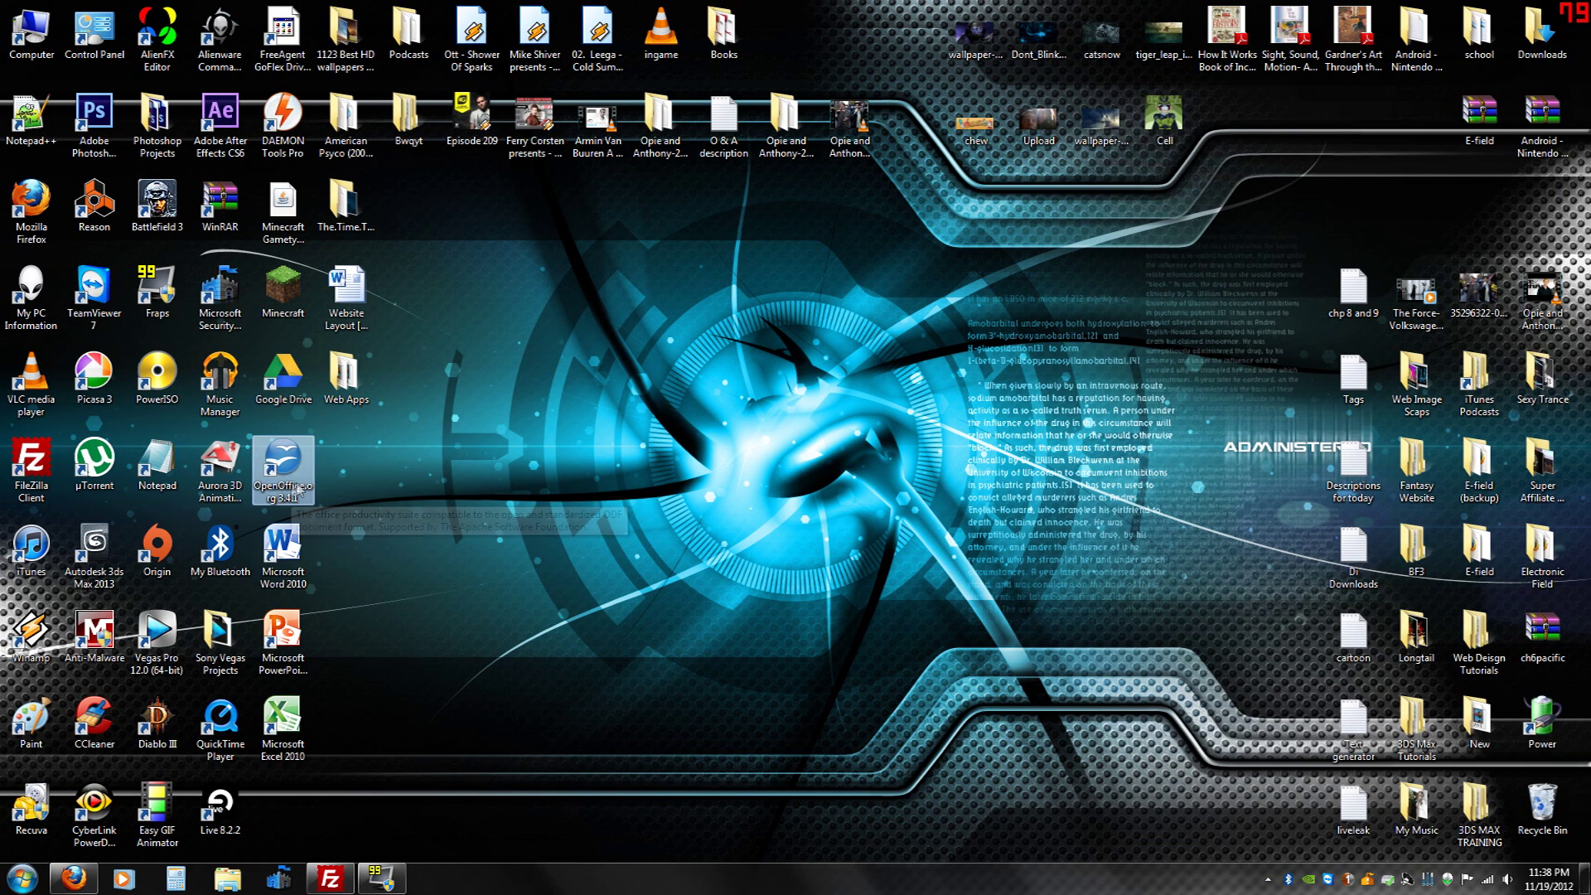
Open a blank OpenOffice.org Calc spreadsheet and select cell A1
{"action": "left_click", "coordinate": [298, 479]}
{"action": "double_click", "coordinate": [299, 484]}
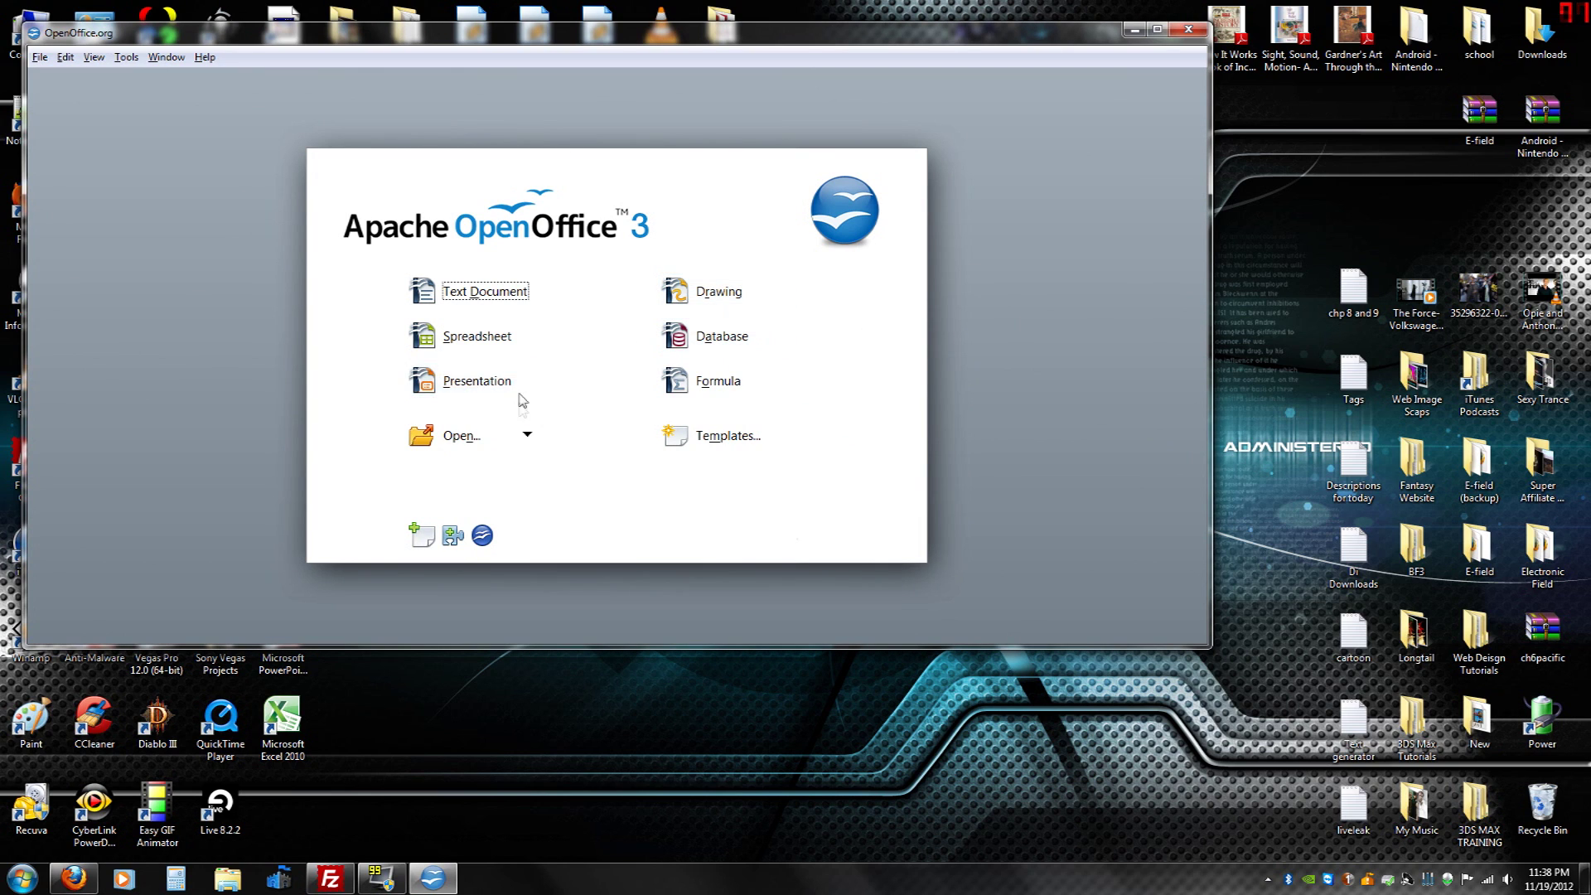
{"action": "left_click", "coordinate": [501, 349]}
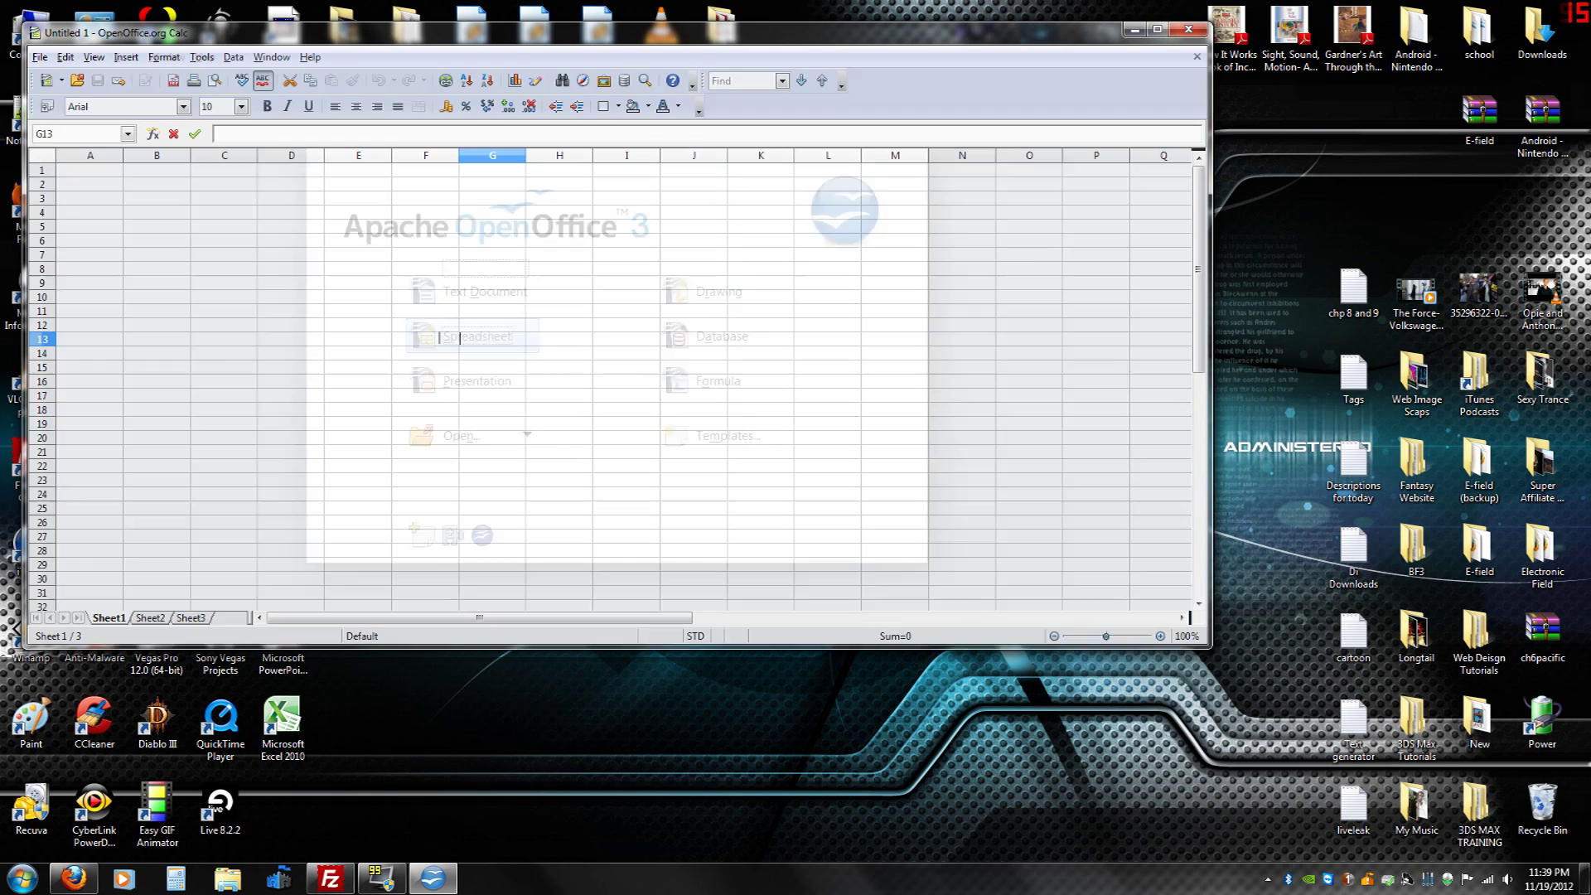
{"action": "left_click", "coordinate": [106, 173]}
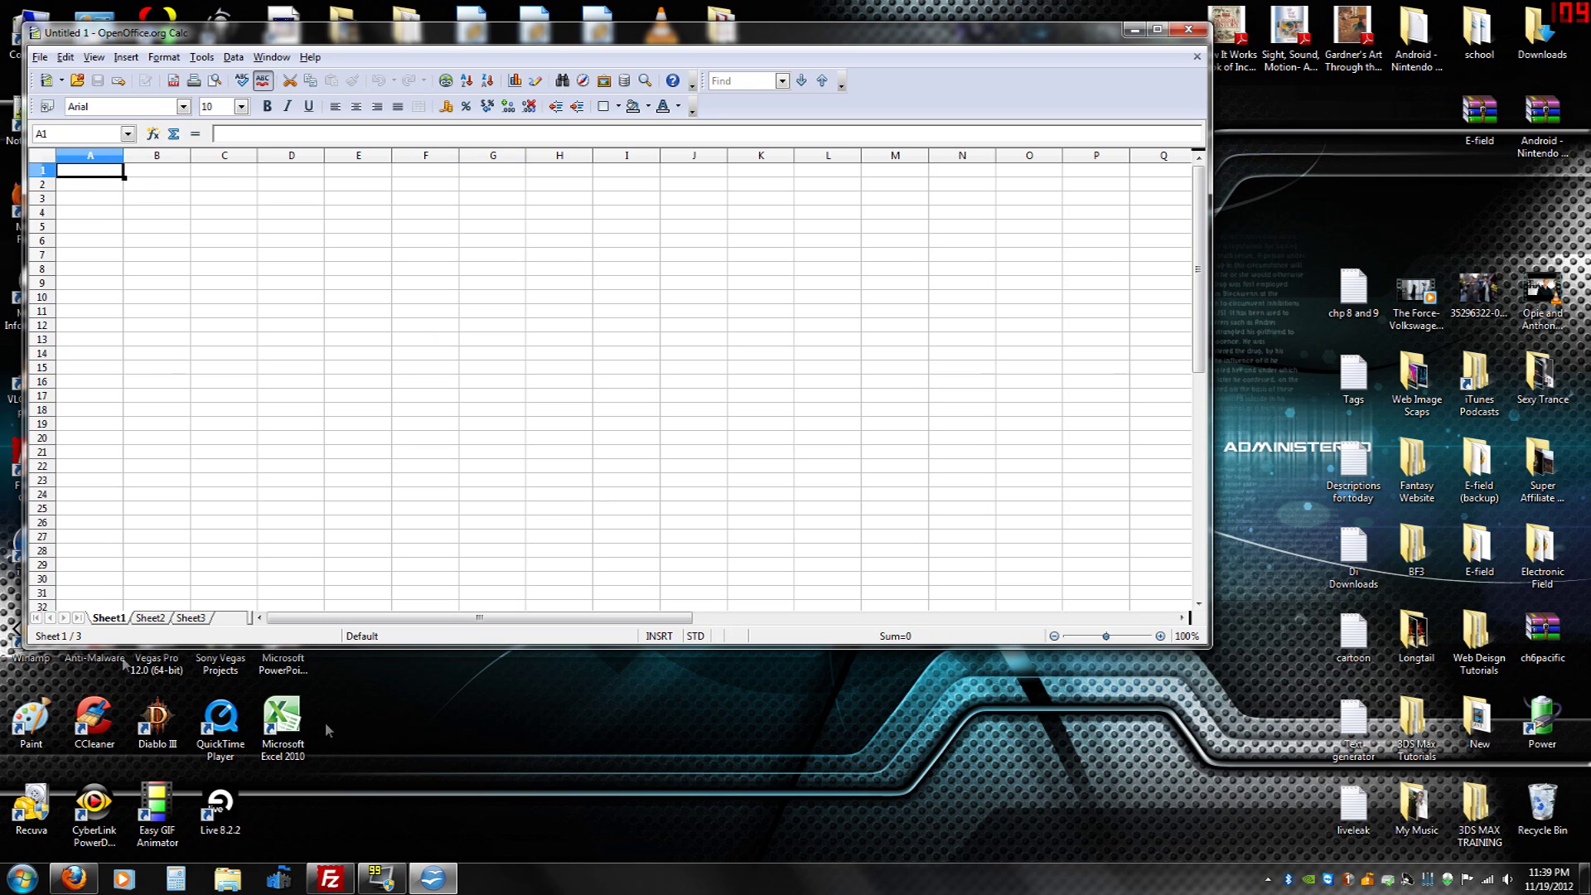
Launch Excel 2010, restore its window beside Calc, and close the workbook
{"action": "double_click", "coordinate": [293, 722]}
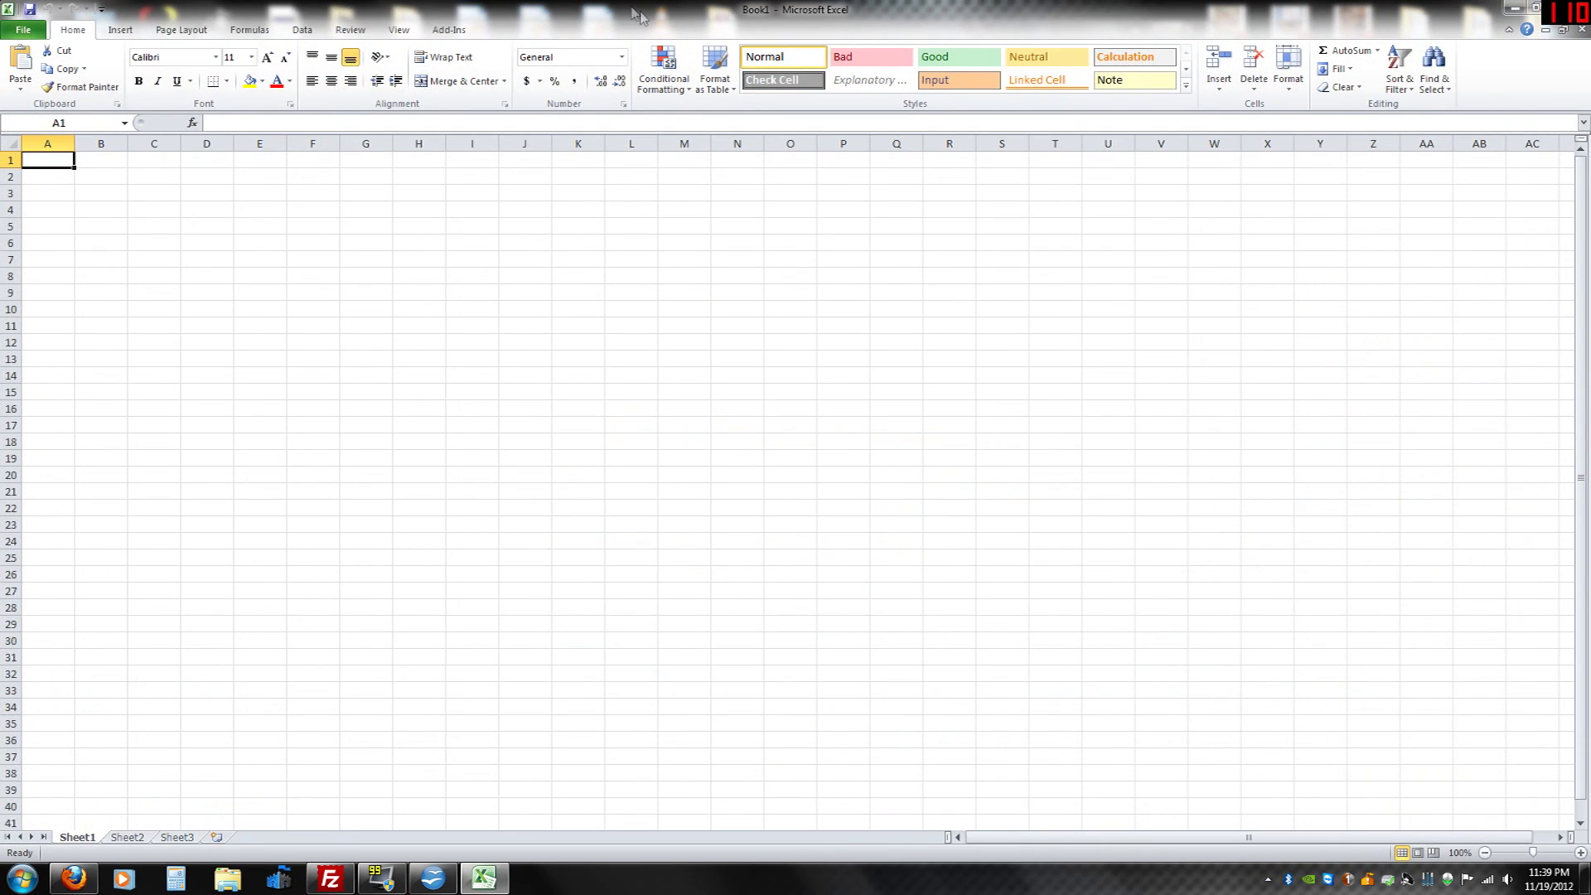
{"action": "left_click_drag", "start_coordinate": [641, 15], "coordinate": [933, 235]}
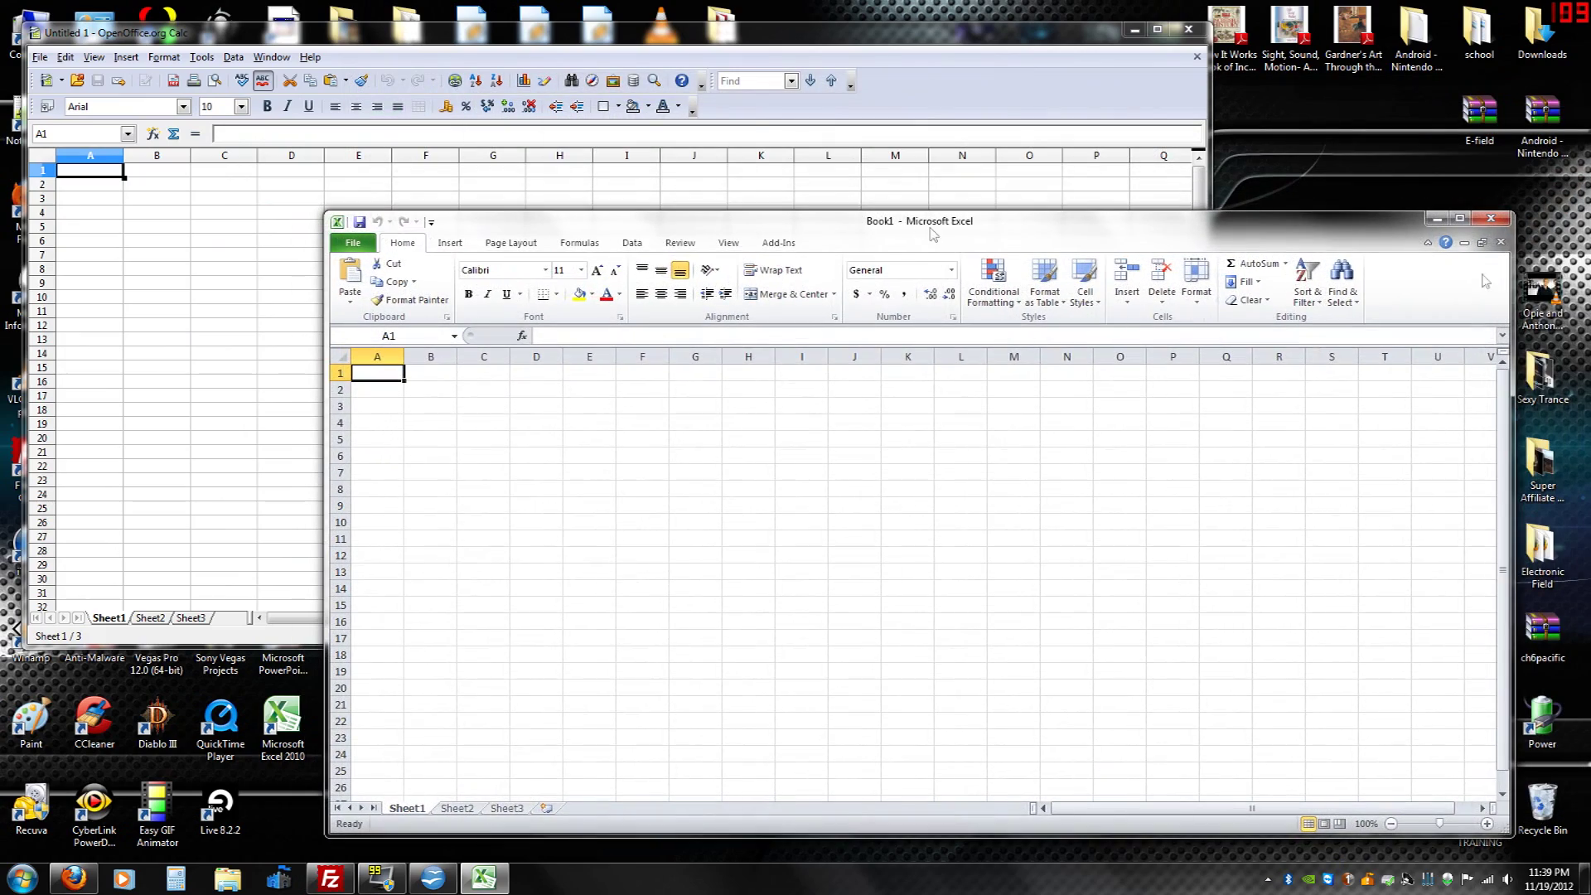
{"action": "left_click", "coordinate": [1491, 219]}
{"action": "left_click", "coordinate": [1186, 28]}
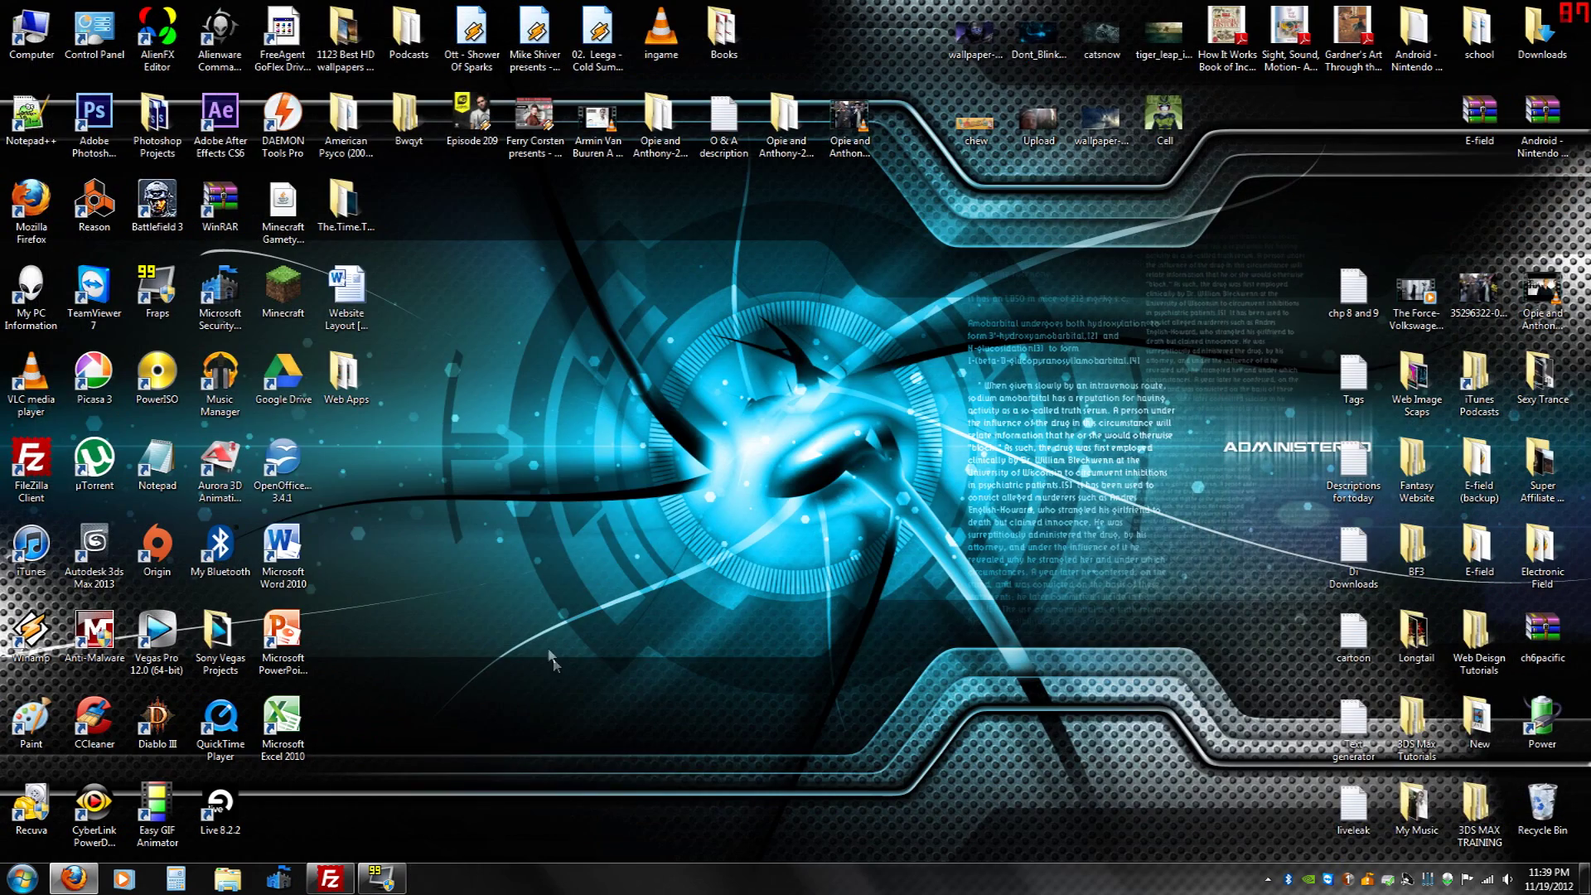
{"action": "left_click", "coordinate": [283, 471]}
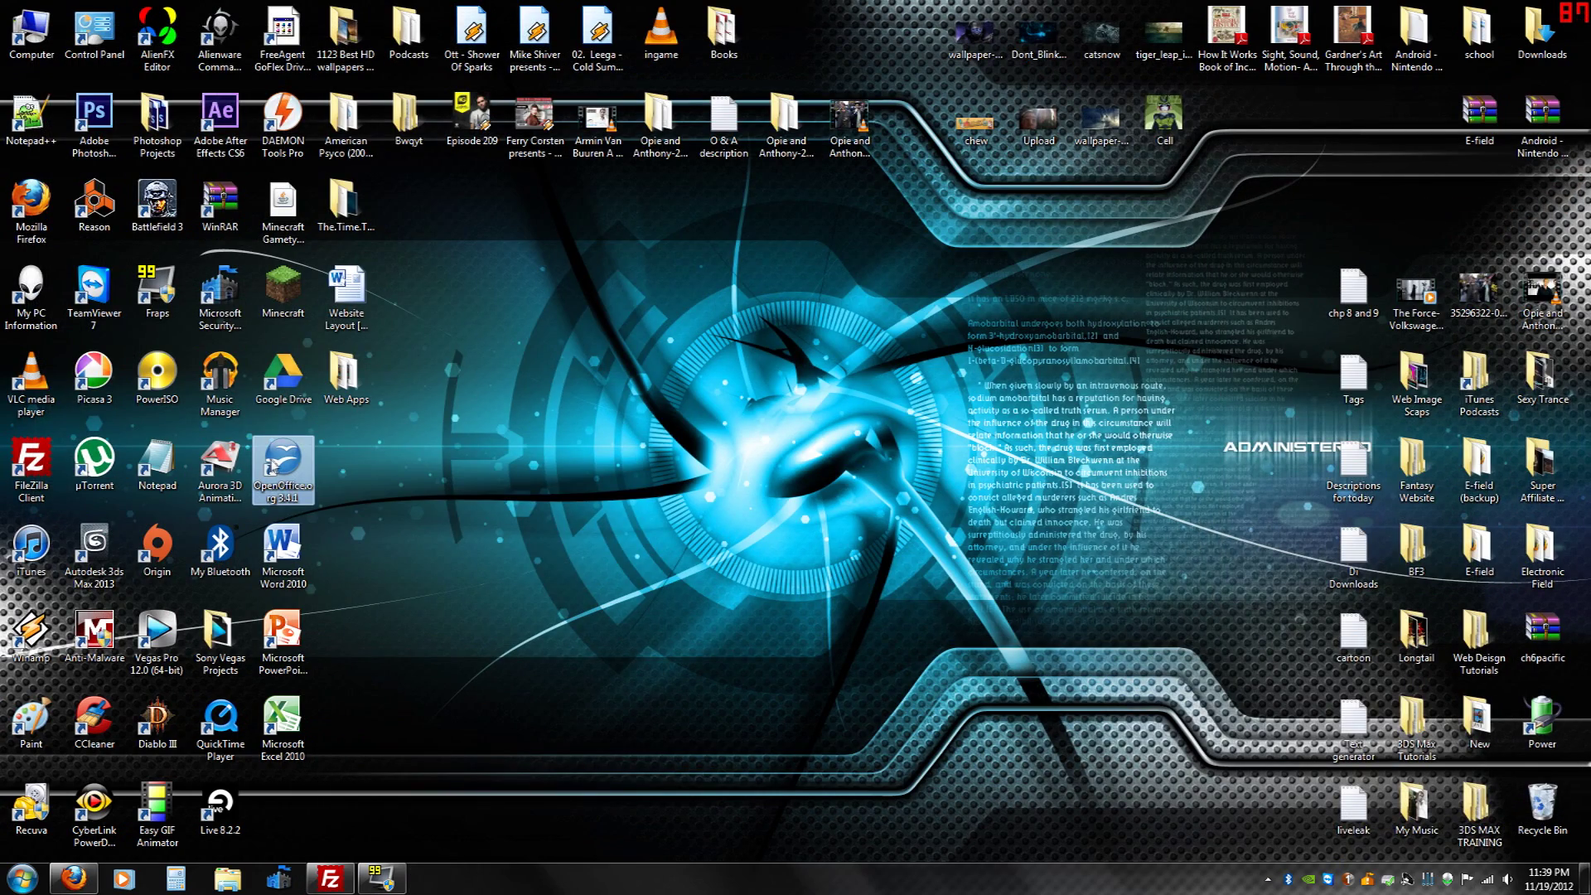
{"action": "left_click", "coordinate": [301, 568]}
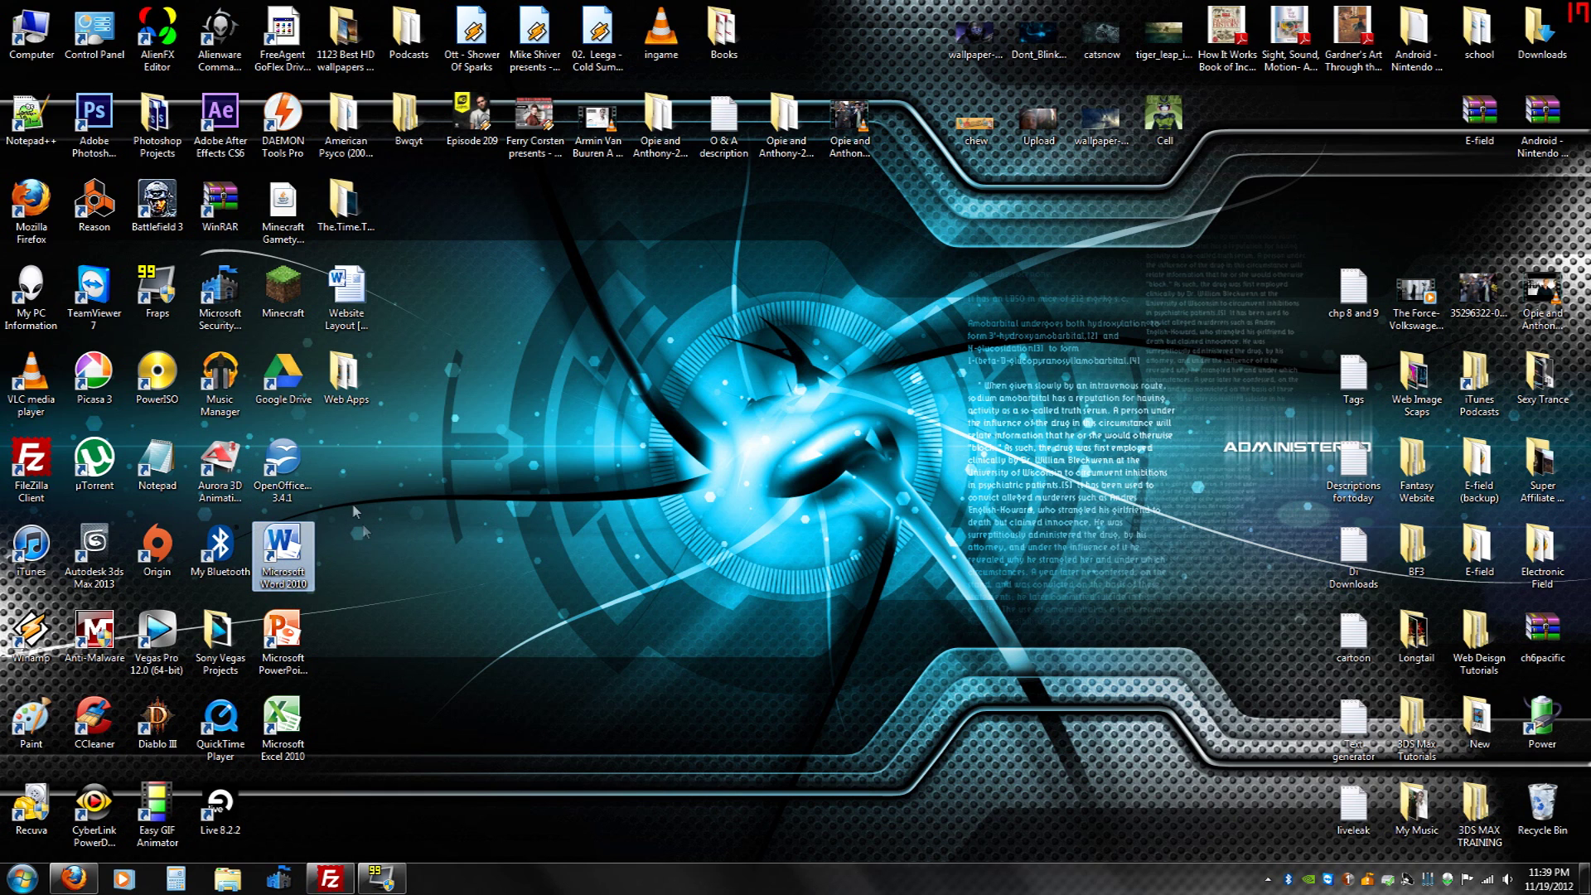
{"action": "left_click_drag", "start_coordinate": [617, 585], "coordinate": [282, 682]}
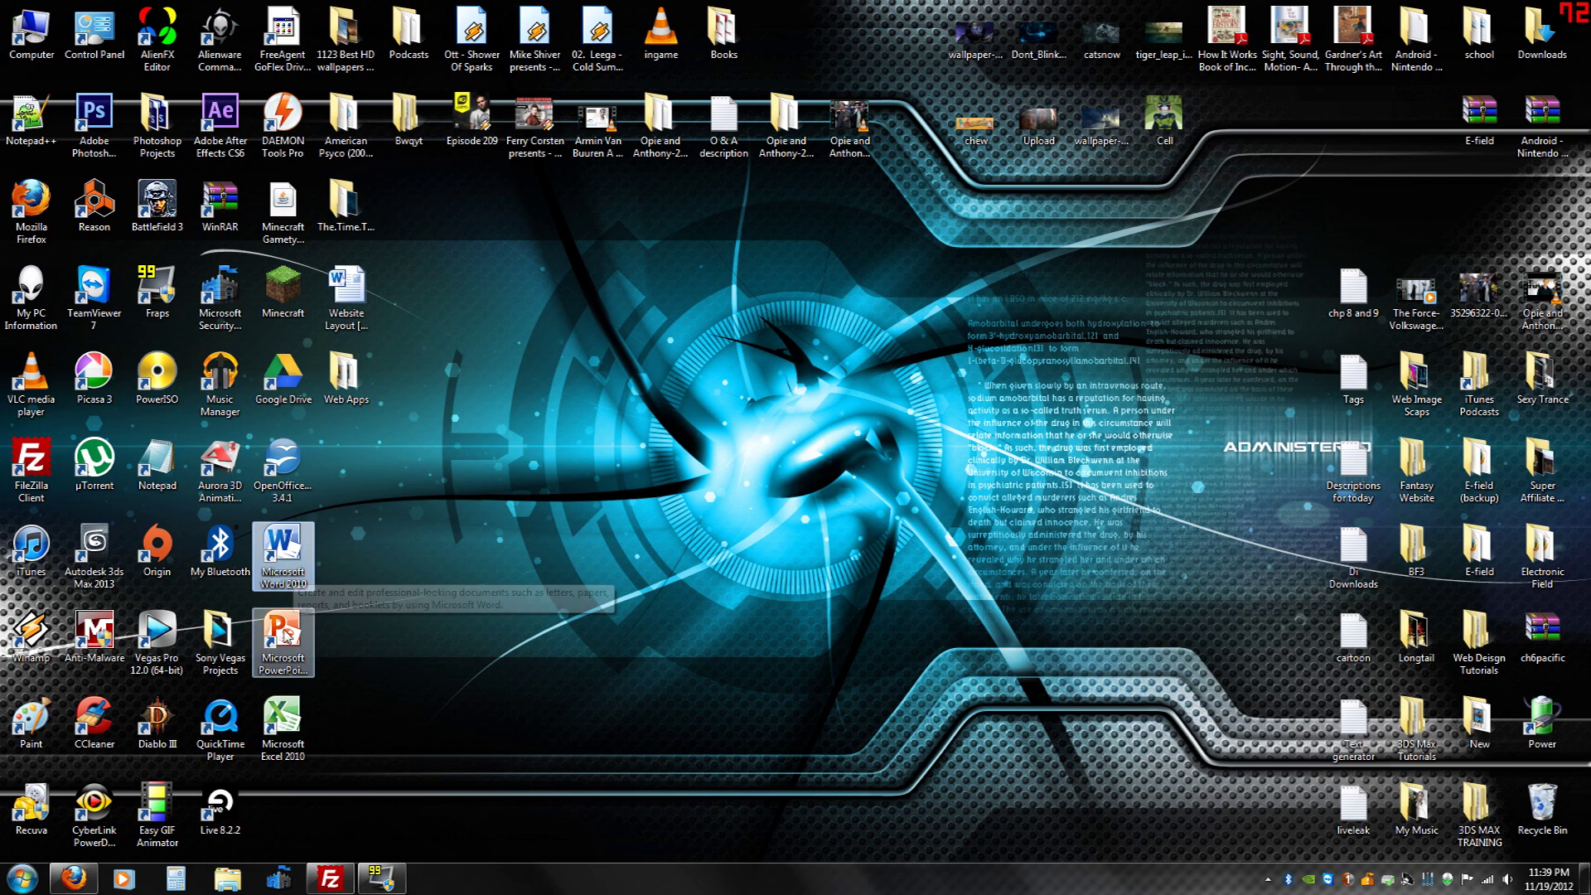
{"action": "left_click", "coordinate": [281, 719]}
{"action": "key", "text": "Up"}
{"action": "key", "text": "Up"}
{"action": "key", "text": "Down"}
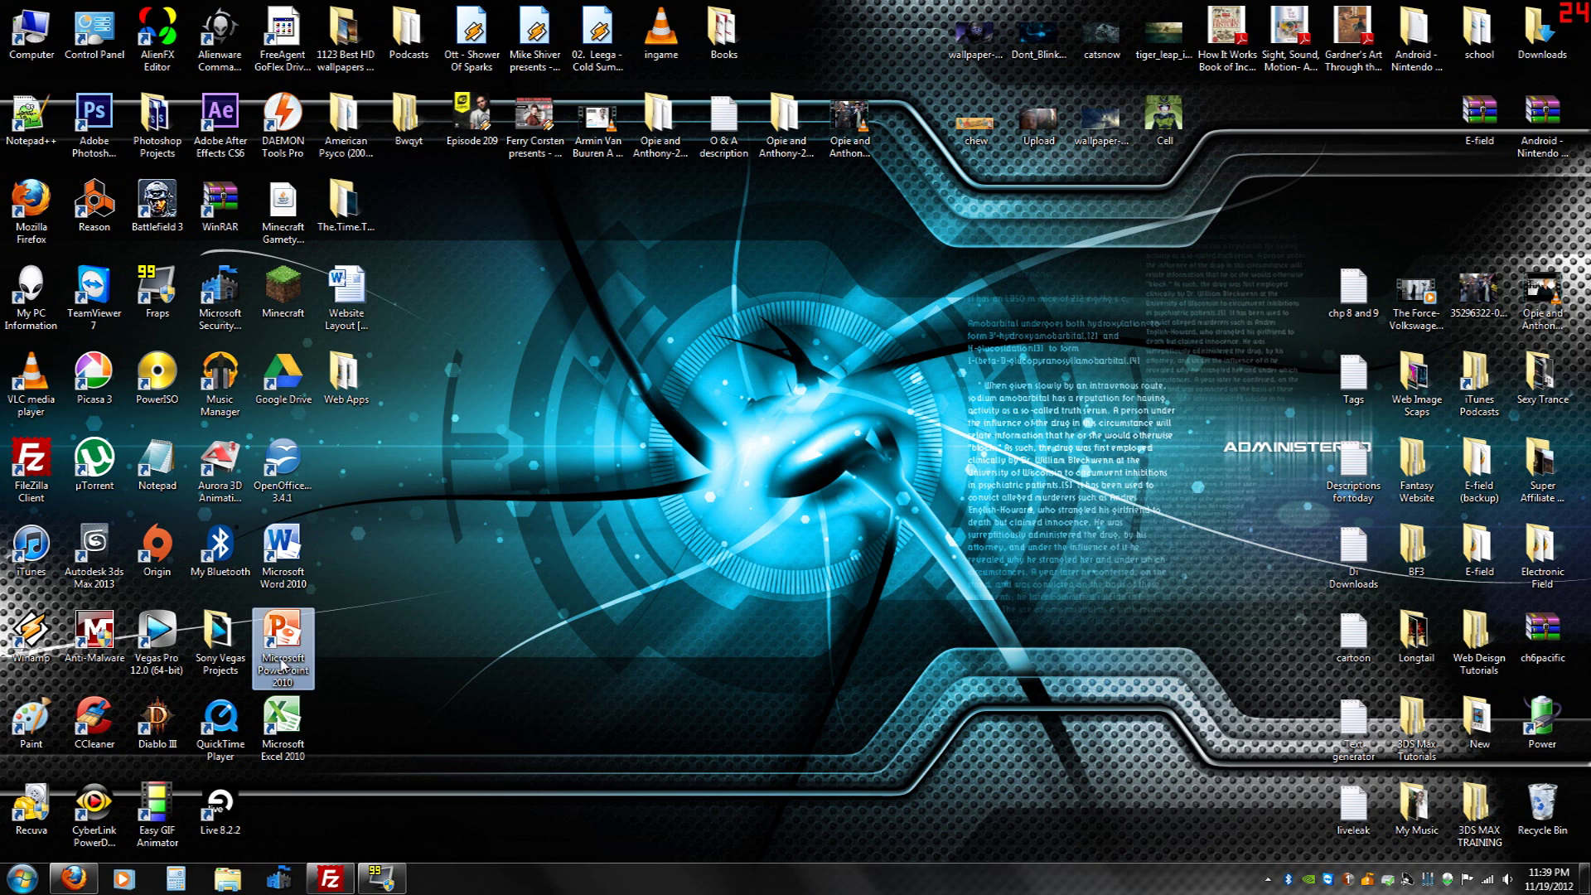
{"action": "key", "text": "Down"}
{"action": "mouse_move", "coordinate": [381, 878]}
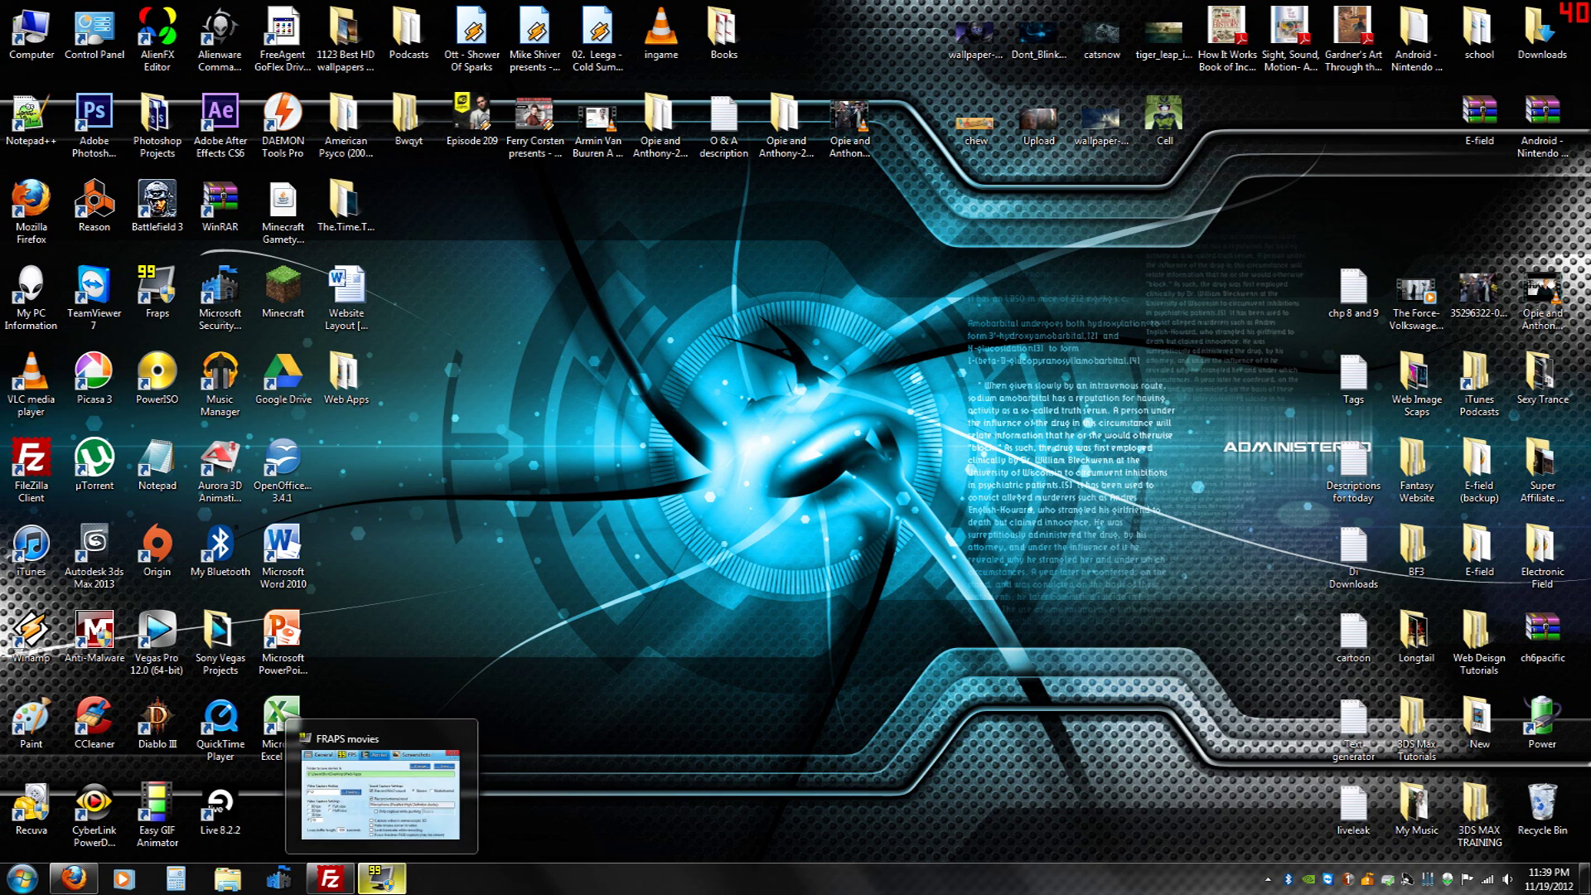